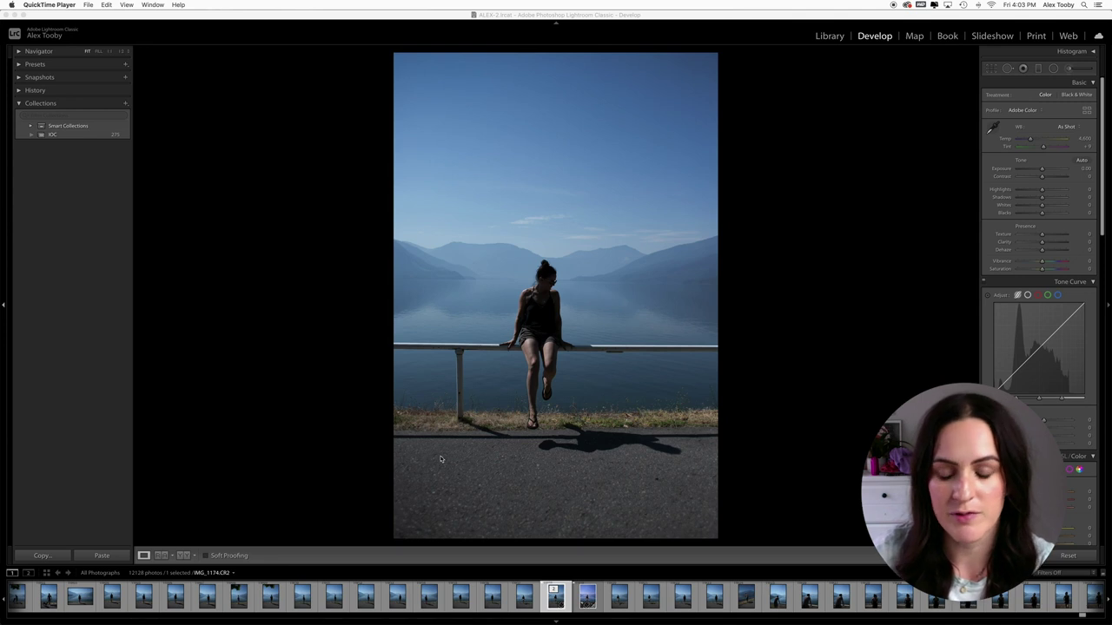
# Scroll the panels, open and dismiss the File menu, then compare the before and edited views.
pyautogui.scroll(-15, 587, 597)
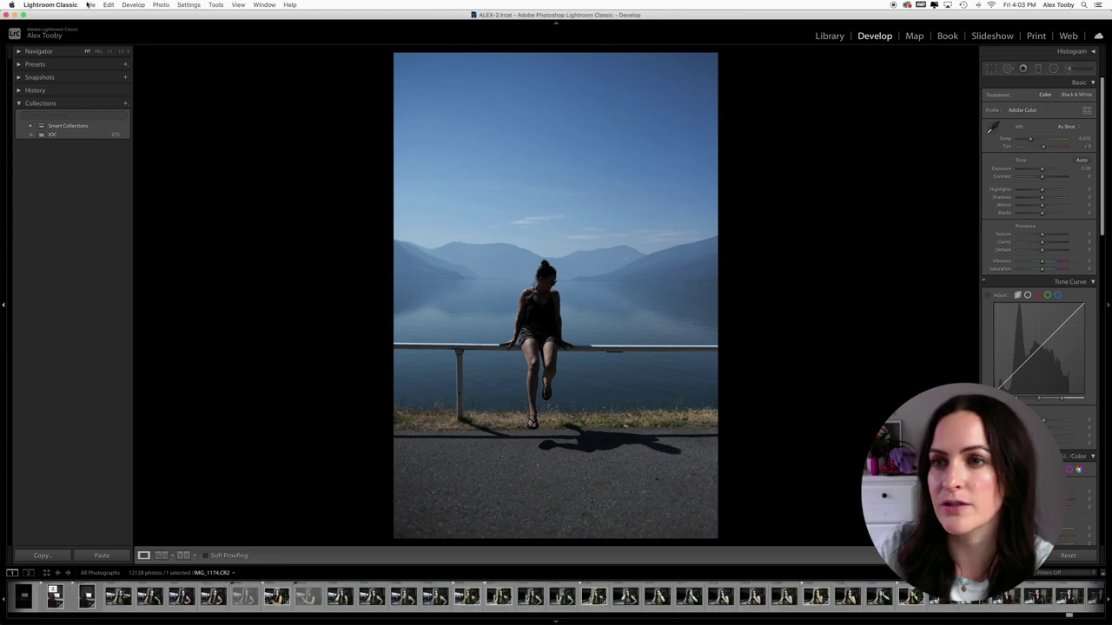
pyautogui.click(88, 4)
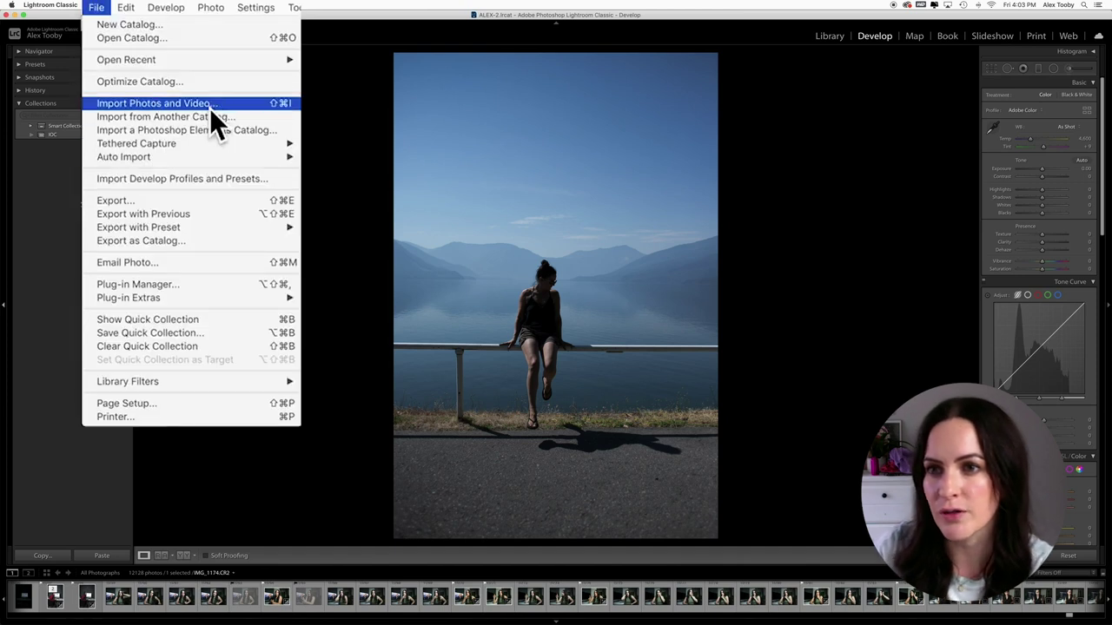
pyautogui.click(332, 105)
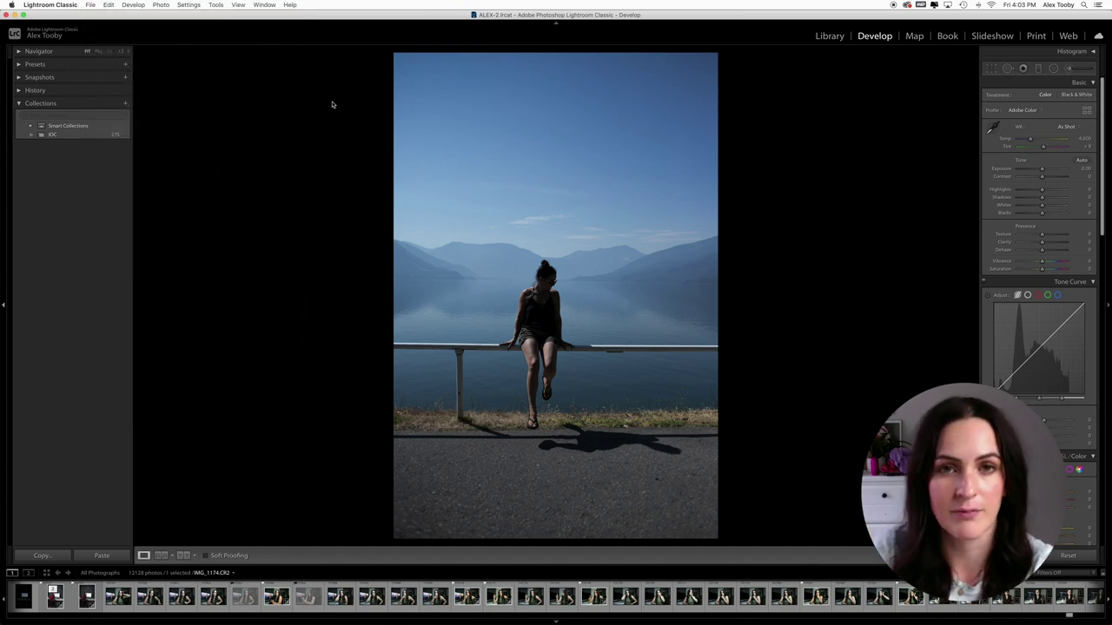
pyautogui.scroll(-15, 873, 599)
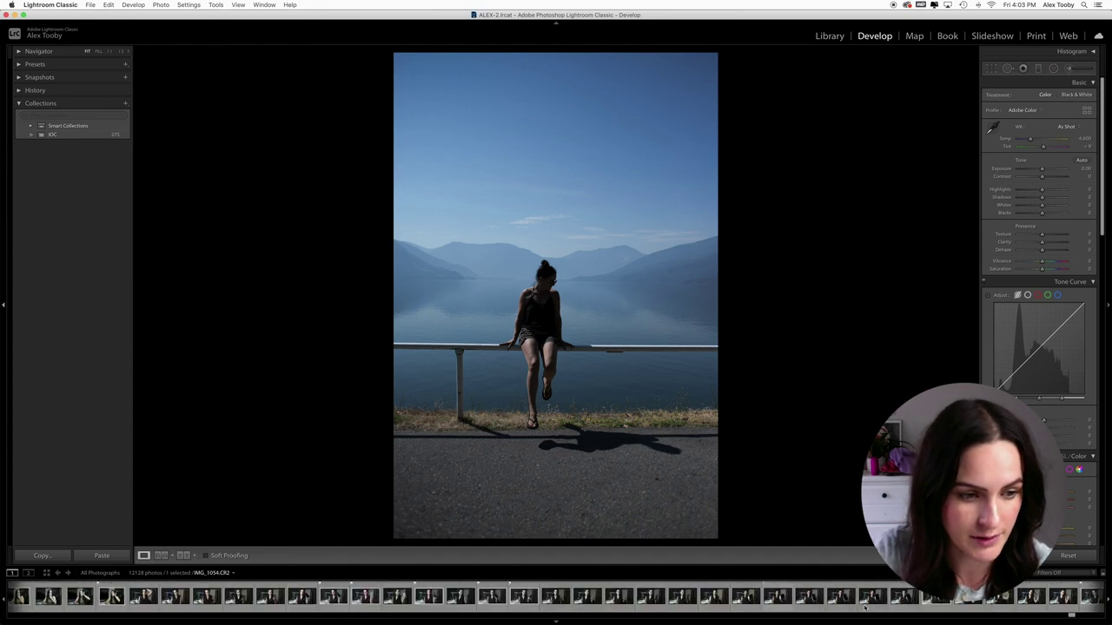
pyautogui.scroll(-5, 865, 608)
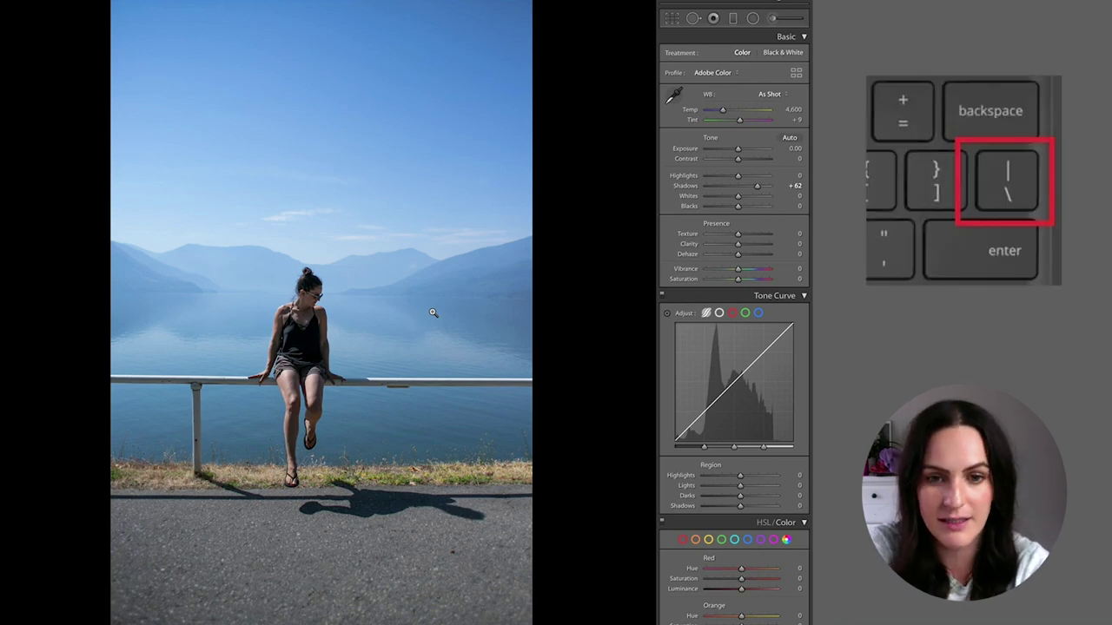
pyautogui.press('\\')
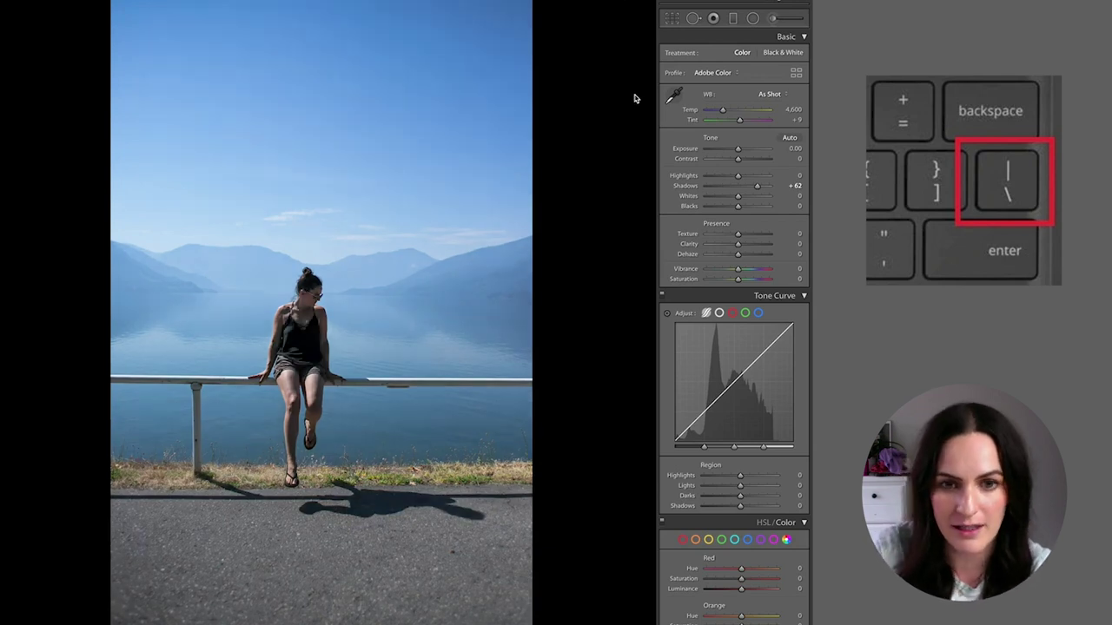
pyautogui.press('\\')
pyautogui.press('\\')
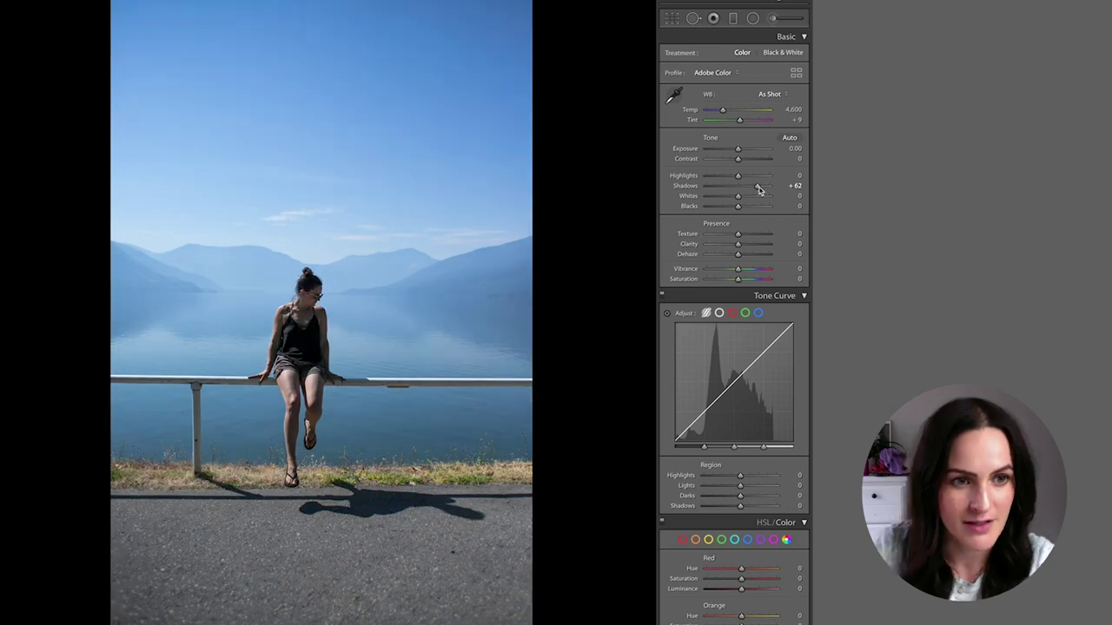
# Set Shadows to +50, then try Highlights and reset it to 0.
pyautogui.moveTo(756, 189); pyautogui.dragTo(752, 188)
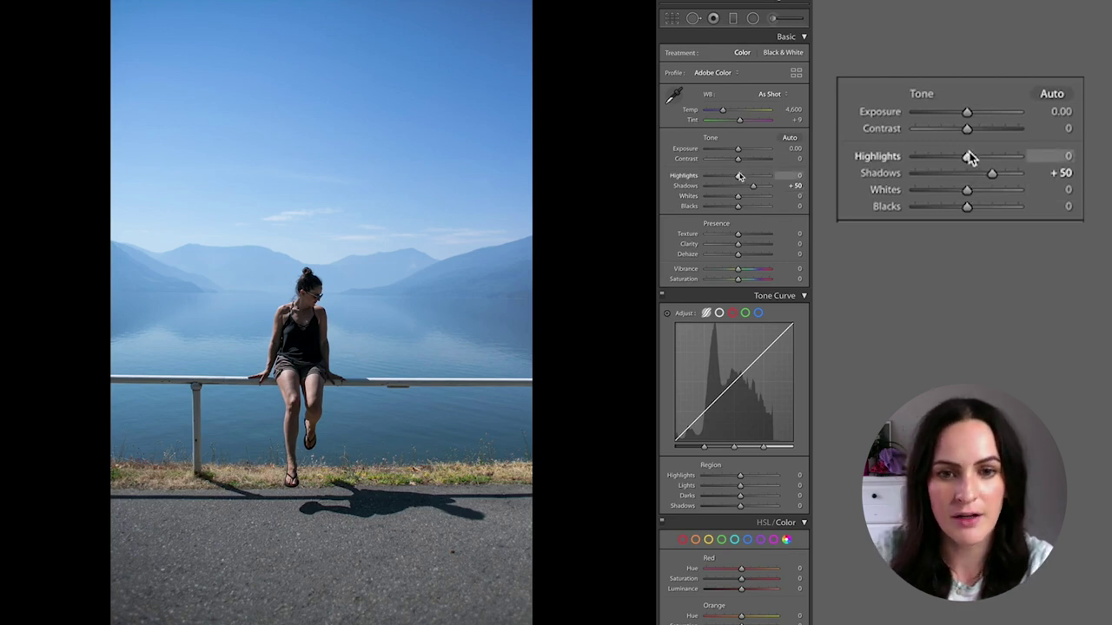
pyautogui.moveTo(739, 177)
pyautogui.mouseDown()
pyautogui.moveTo(682, 180)
pyautogui.moveTo(784, 176)
pyautogui.moveTo(728, 180)
pyautogui.mouseUp()
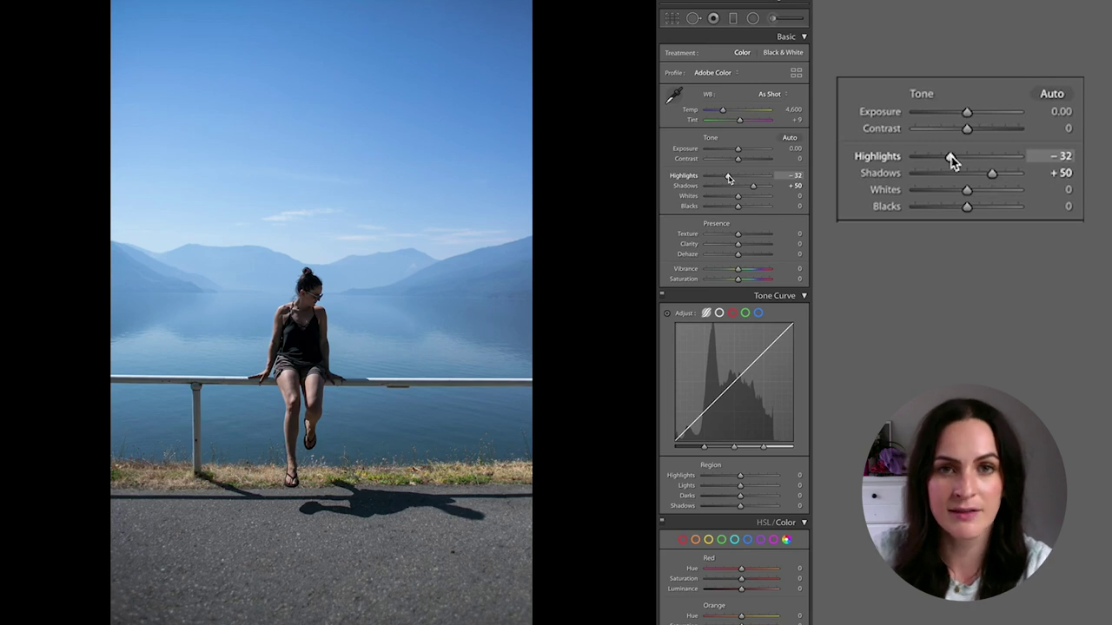
pyautogui.doubleClick(727, 177)
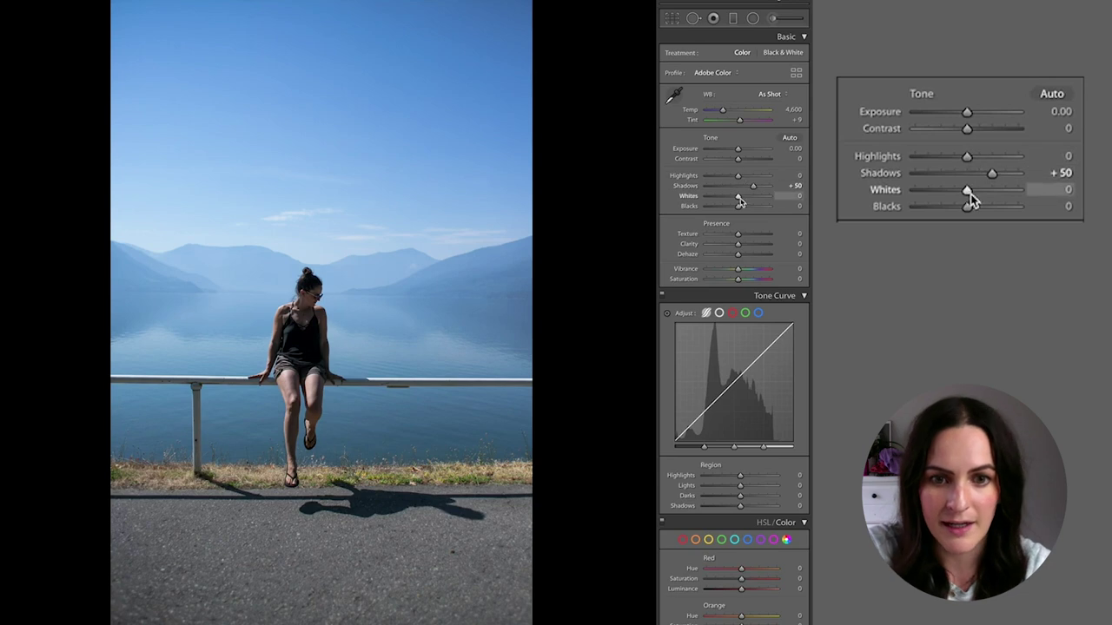
# Dim the Whites slider to about -14 in the Basic panel.
pyautogui.click(736, 198)
pyautogui.moveTo(737, 198); pyautogui.dragTo(787, 202)
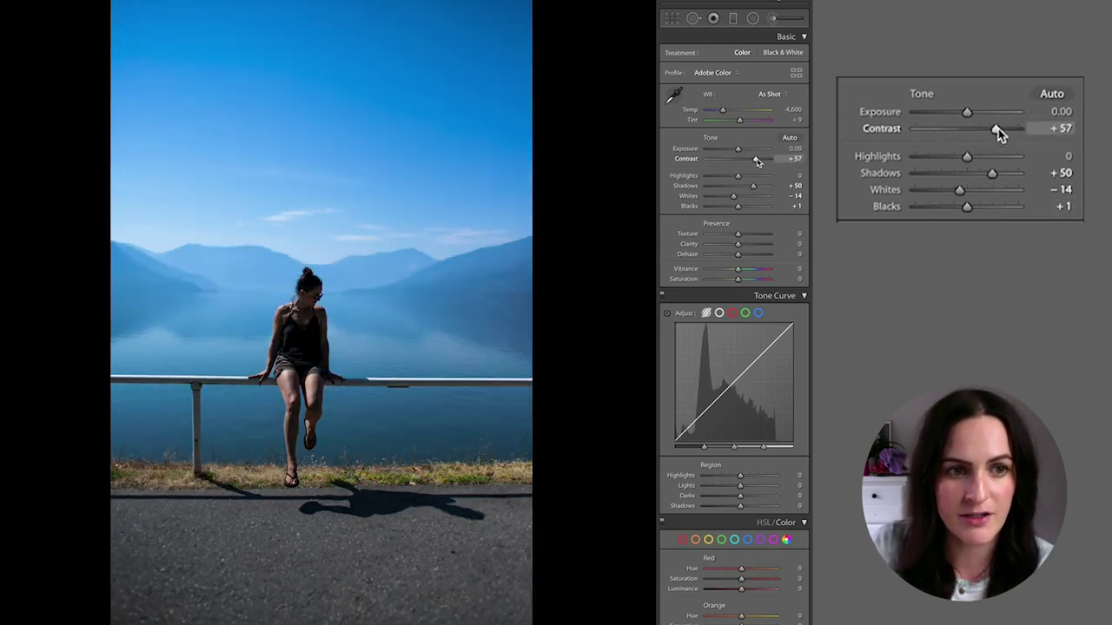
# Reset Contrast to 0 and fine-tune Blacks toward -8.
pyautogui.doubleClick(757, 161)
pyautogui.moveTo(739, 209); pyautogui.dragTo(739, 209)
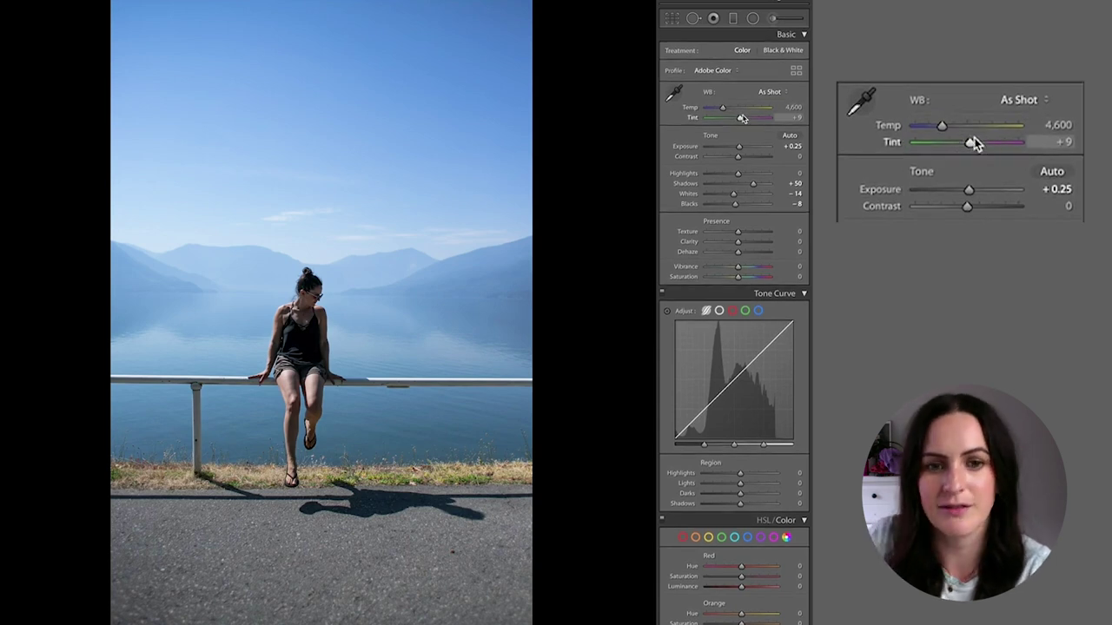
pyautogui.moveTo(723, 110)
pyautogui.mouseDown()
pyautogui.moveTo(774, 111)
pyautogui.moveTo(692, 112)
pyautogui.moveTo(744, 111)
pyautogui.mouseUp()
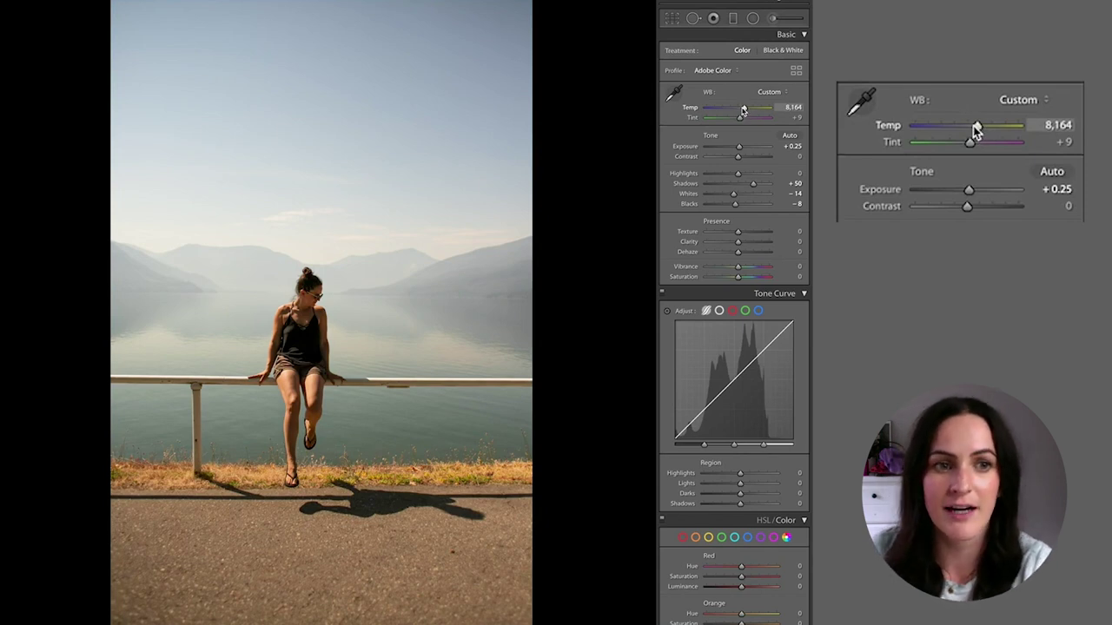
pyautogui.moveTo(744, 110); pyautogui.dragTo(694, 112)
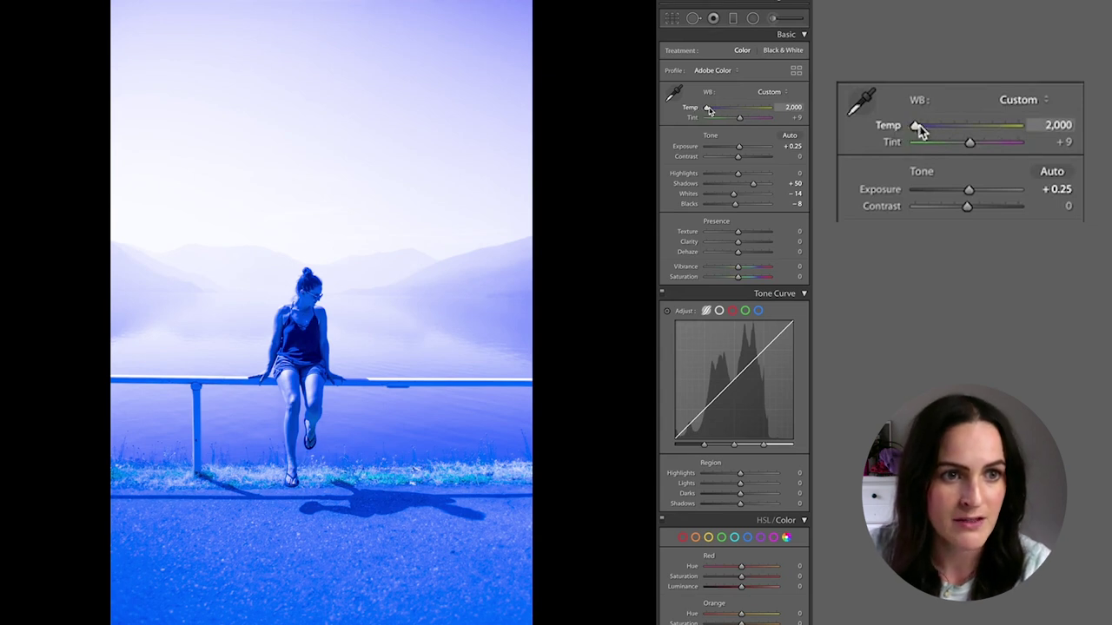
pyautogui.moveTo(705, 110); pyautogui.dragTo(727, 109)
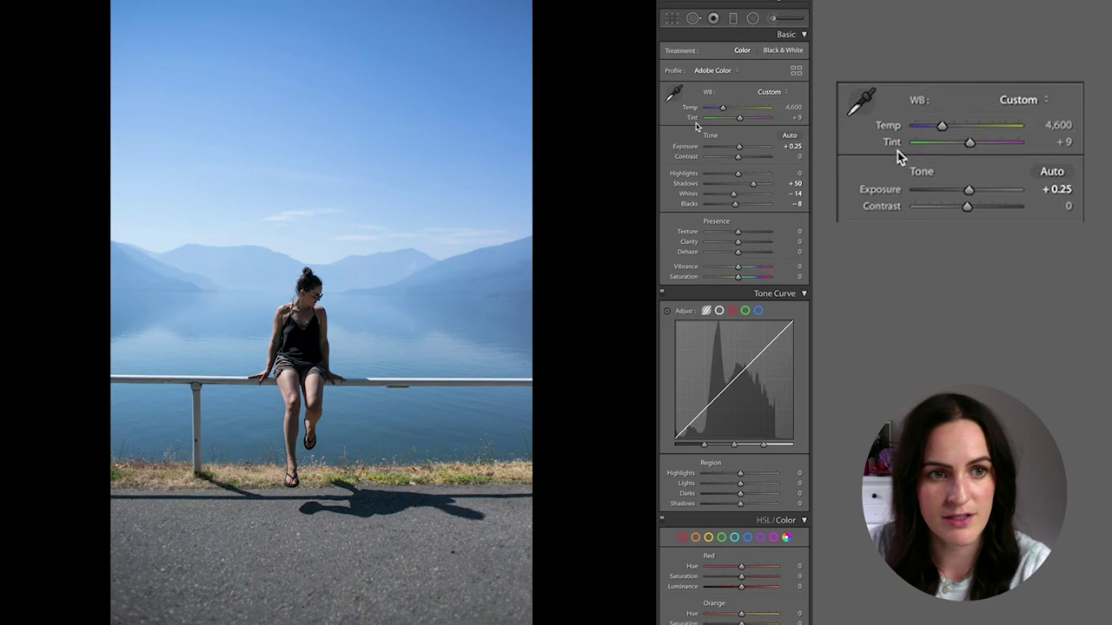
pyautogui.moveTo(738, 118)
pyautogui.mouseDown()
pyautogui.moveTo(694, 123)
pyautogui.moveTo(769, 119)
pyautogui.moveTo(658, 121)
pyautogui.moveTo(738, 121)
pyautogui.moveTo(728, 122)
pyautogui.mouseUp()
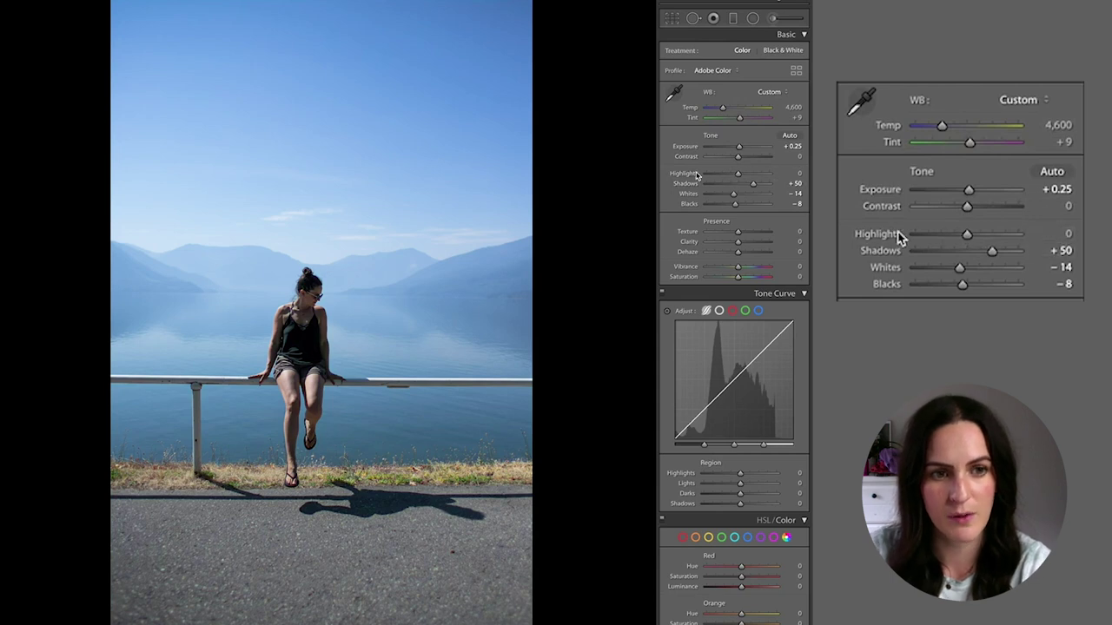
# Try Texture and Clarity, test negative Dehaze, then set Dehaze to +28.
pyautogui.scroll(-1, 738, 199)
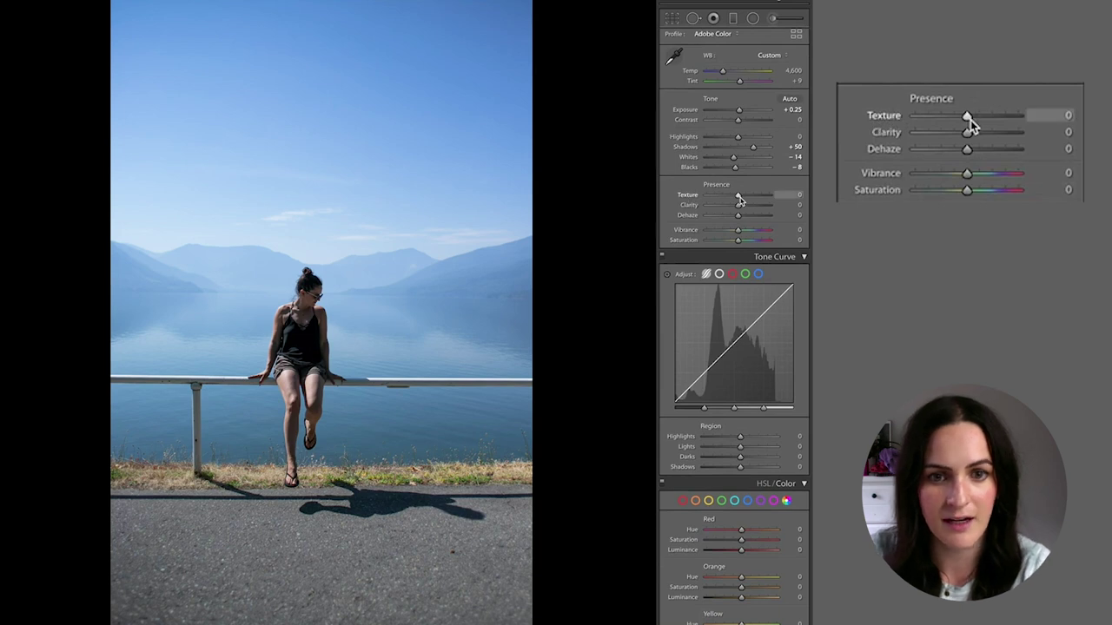
pyautogui.moveTo(738, 199); pyautogui.dragTo(582, 204)
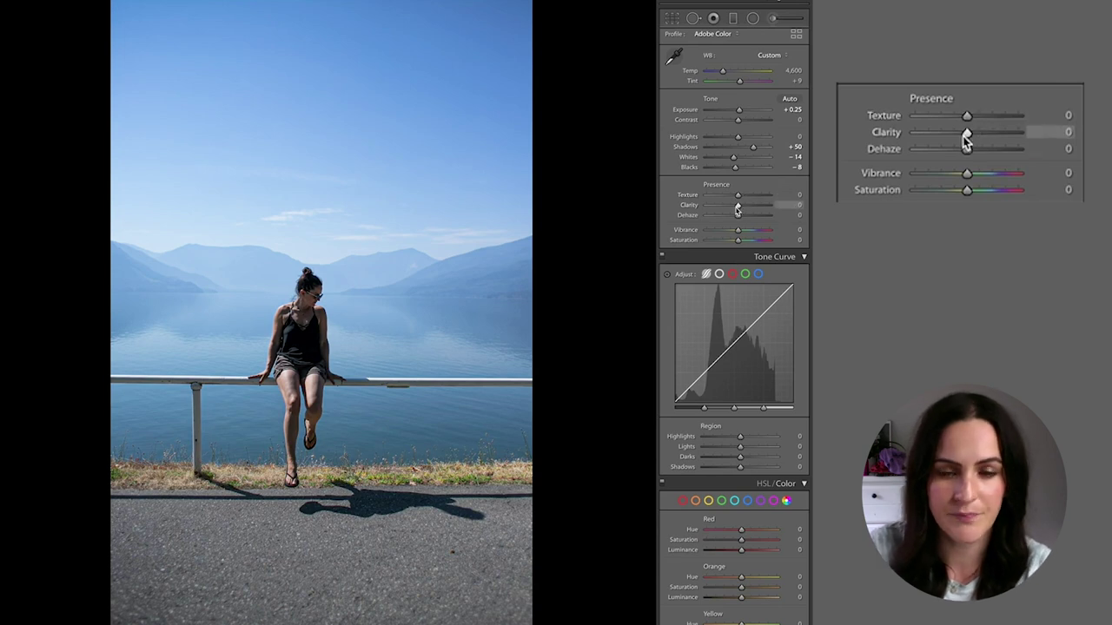
pyautogui.moveTo(738, 206)
pyautogui.mouseDown()
pyautogui.moveTo(775, 208)
pyautogui.moveTo(688, 208)
pyautogui.moveTo(750, 208)
pyautogui.moveTo(739, 209)
pyautogui.mouseUp()
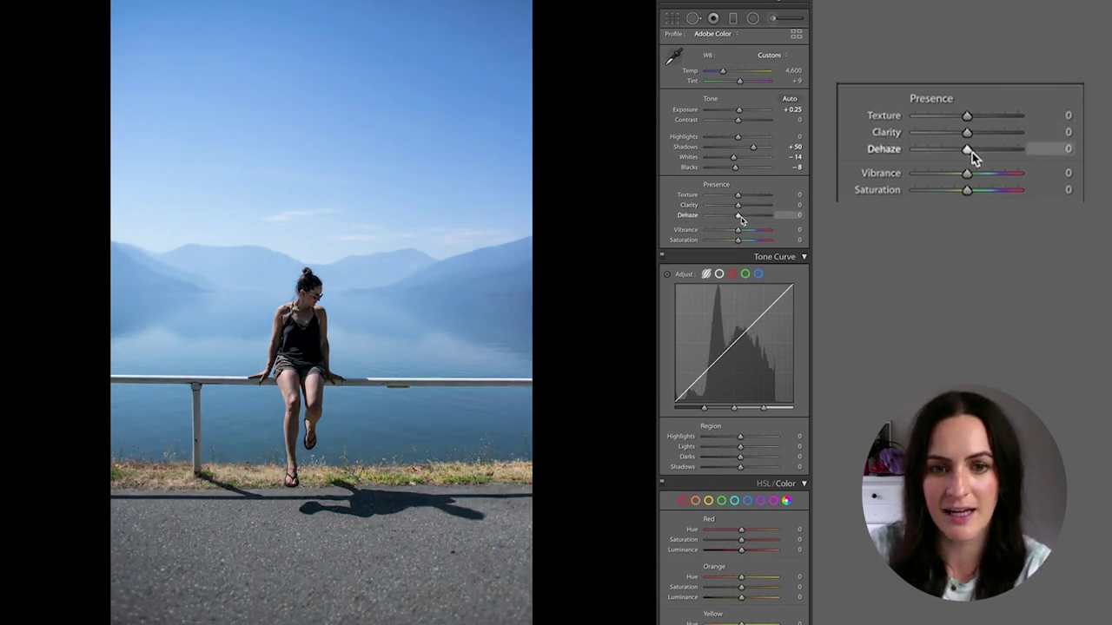
pyautogui.moveTo(740, 219)
pyautogui.mouseDown()
pyautogui.moveTo(752, 217)
pyautogui.moveTo(720, 219)
pyautogui.moveTo(735, 216)
pyautogui.mouseUp()
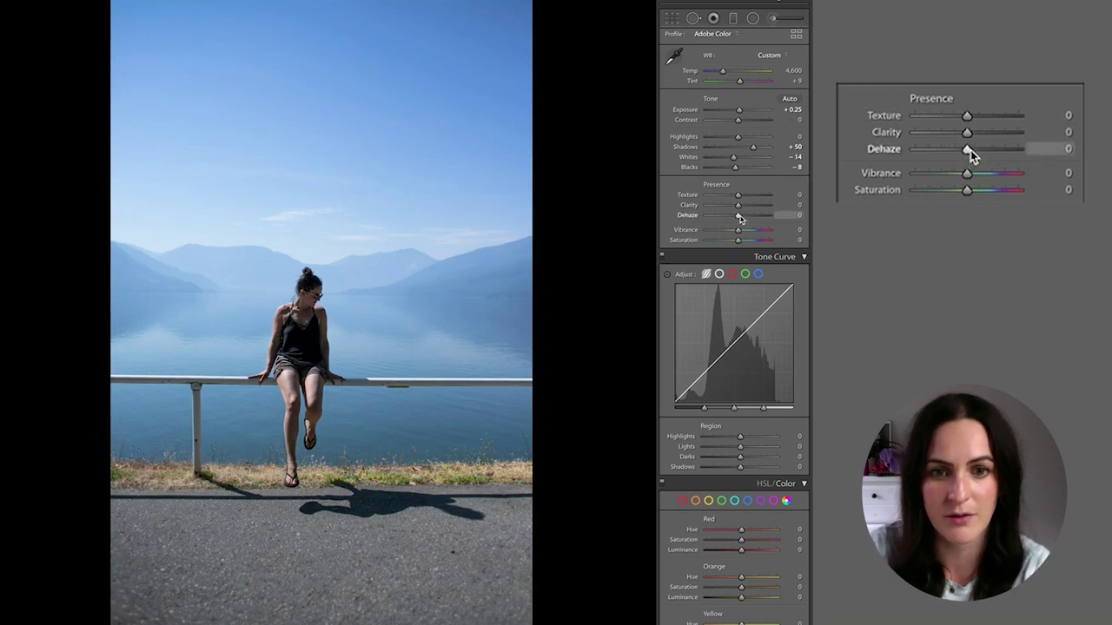
pyautogui.moveTo(739, 218); pyautogui.dragTo(747, 218)
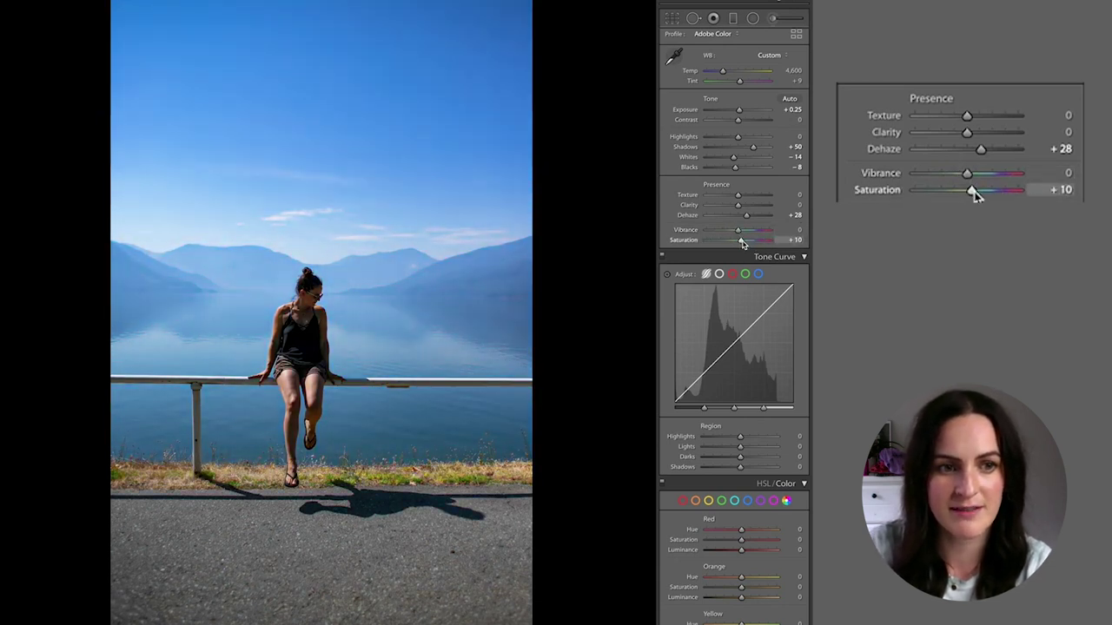
# Reset Saturation and raise it to +22, then show the unedited original.
pyautogui.doubleClick(739, 240)
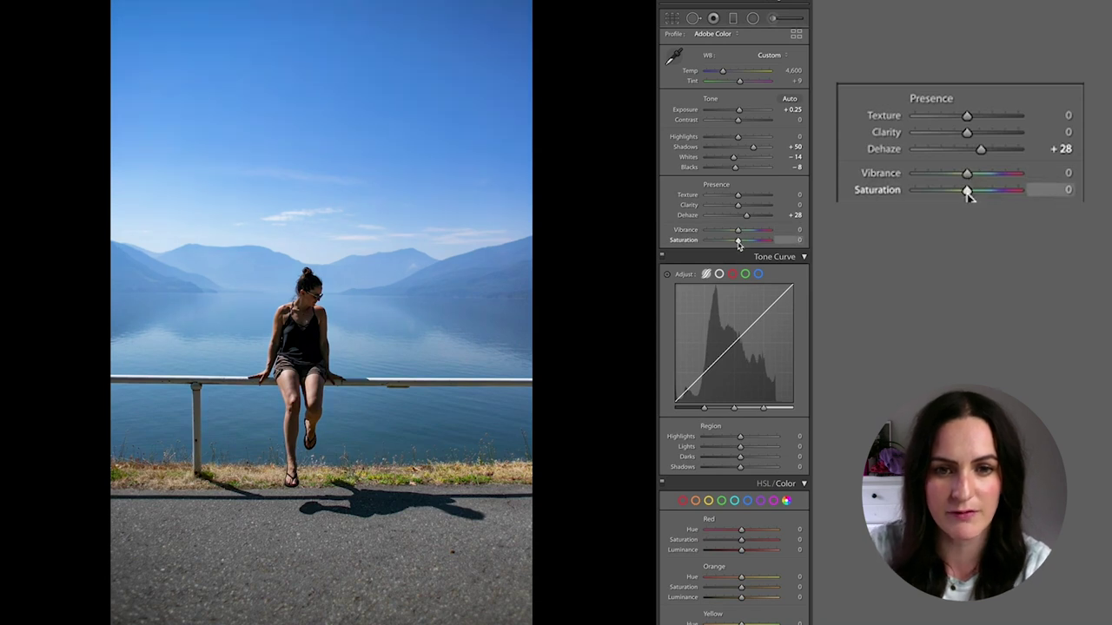
pyautogui.moveTo(739, 241)
pyautogui.mouseDown()
pyautogui.moveTo(758, 242)
pyautogui.moveTo(705, 241)
pyautogui.moveTo(749, 241)
pyautogui.moveTo(744, 235)
pyautogui.mouseUp()
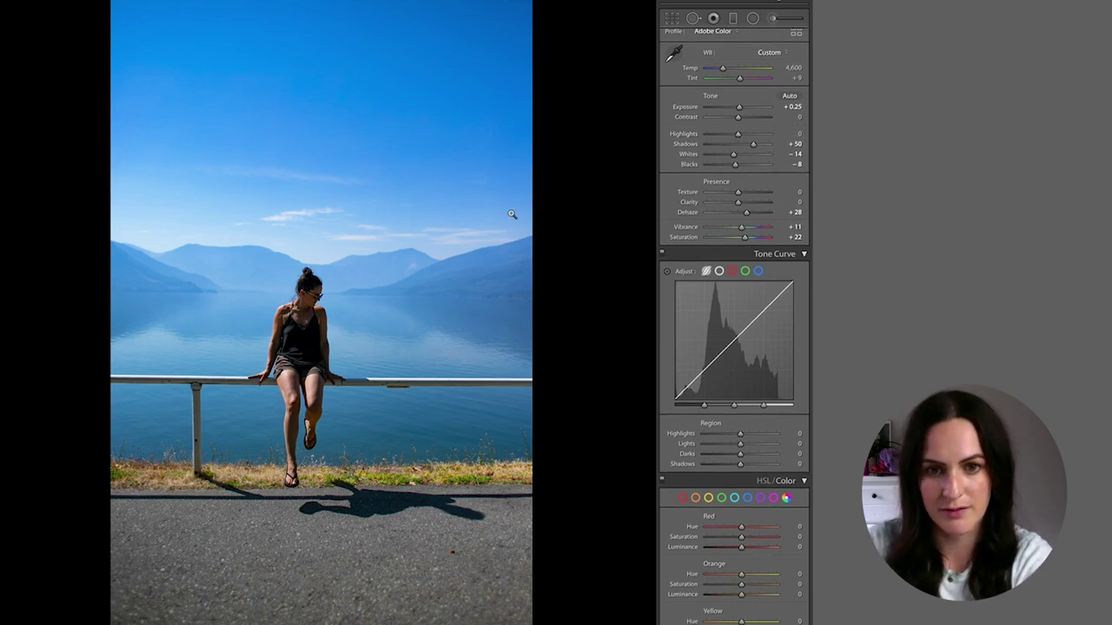
pyautogui.press('\\')
# Toggle the Before view again to compare the original with the edited portrait.
pyautogui.press('\\')
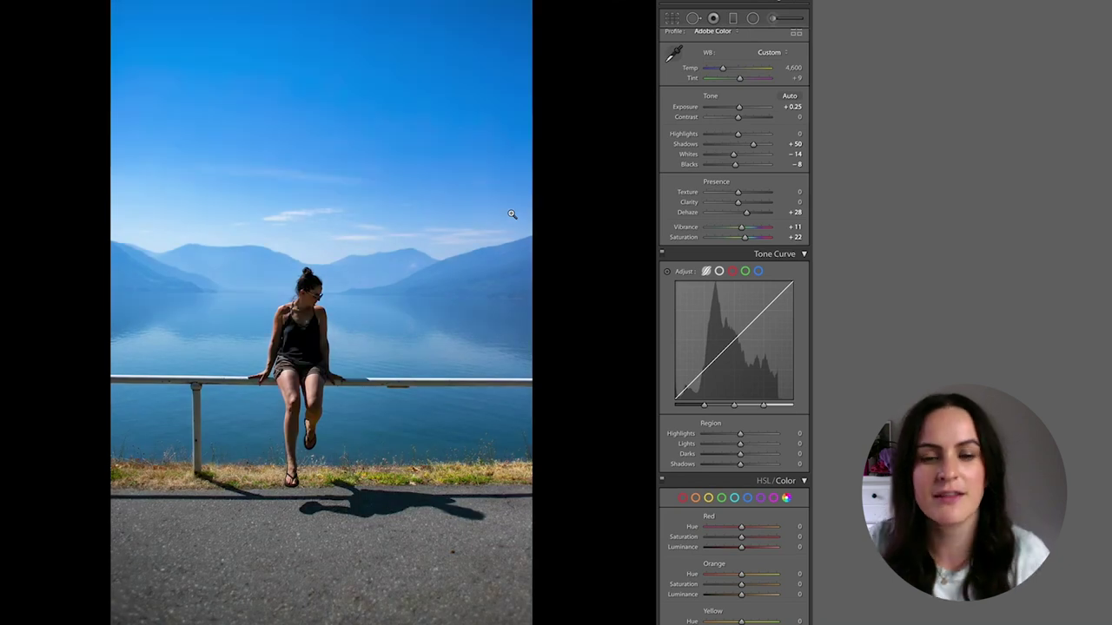
pyautogui.press('\\')
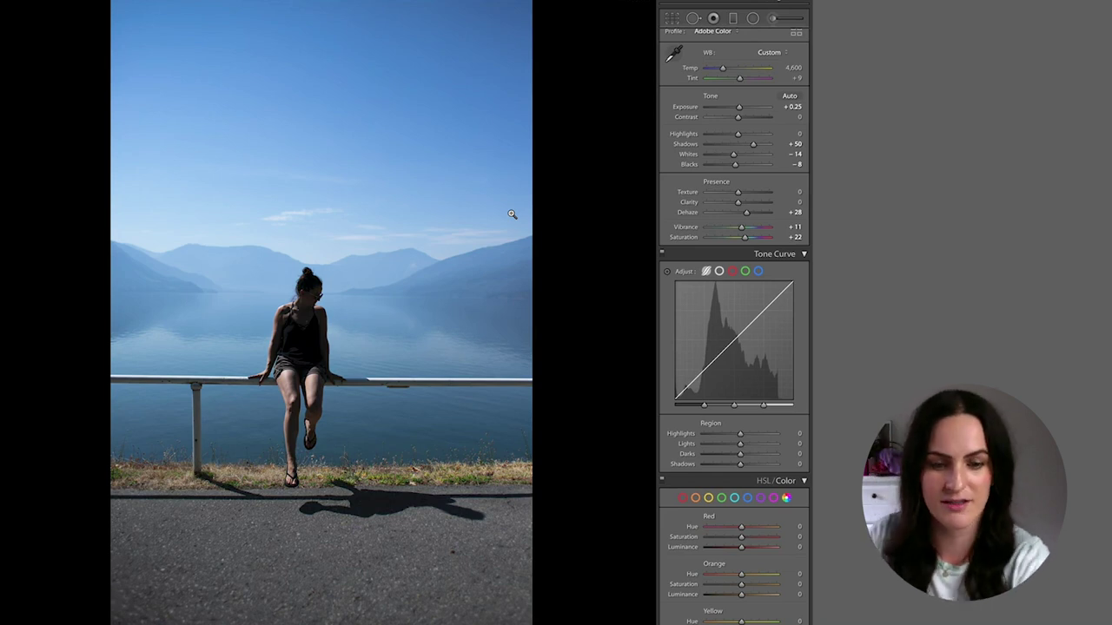
# Return to the edited portrait and scroll down to the HSL/Color section.
pyautogui.press('\\')
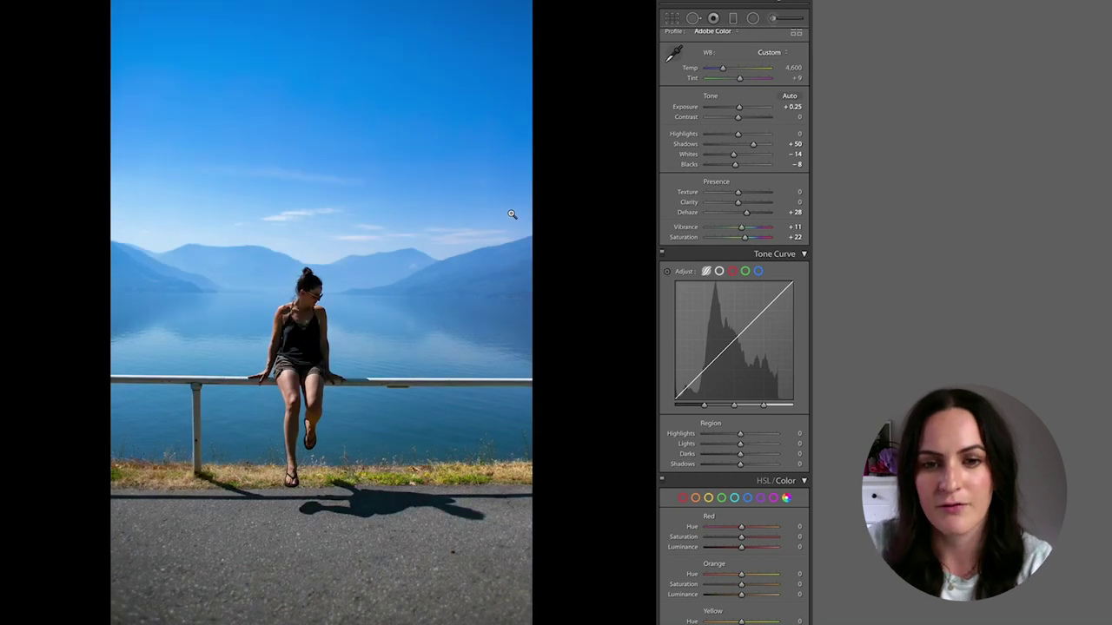
pyautogui.scroll(-2, 765, 260)
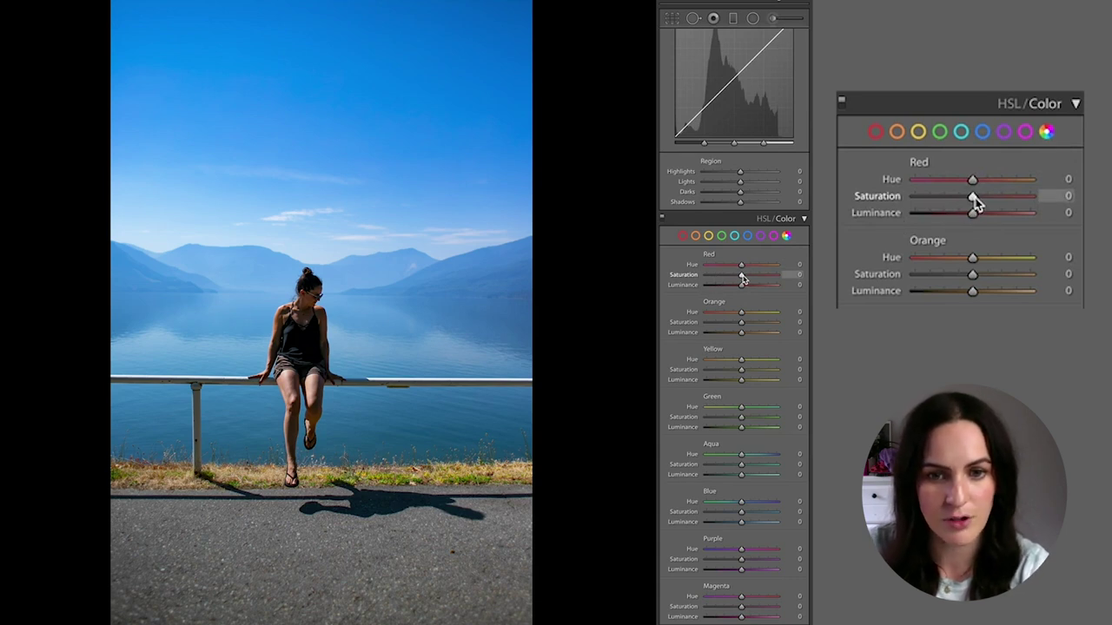
# Test Red Saturation at maximum and +75, then reset it to 0.
pyautogui.moveTo(741, 275); pyautogui.dragTo(777, 275)
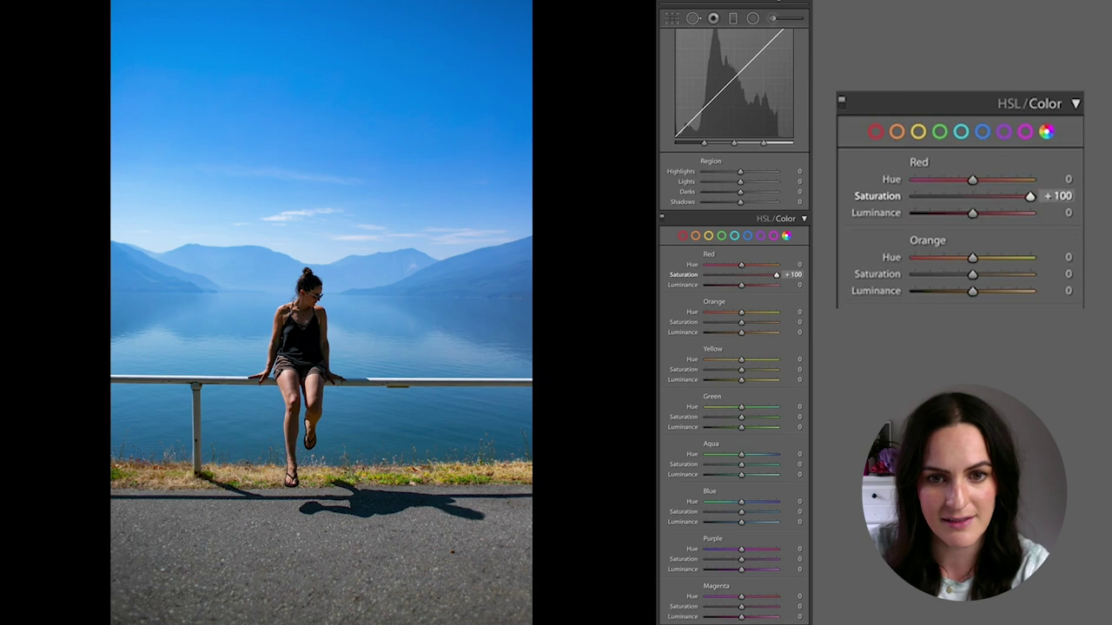
pyautogui.moveTo(754, 274); pyautogui.dragTo(732, 279)
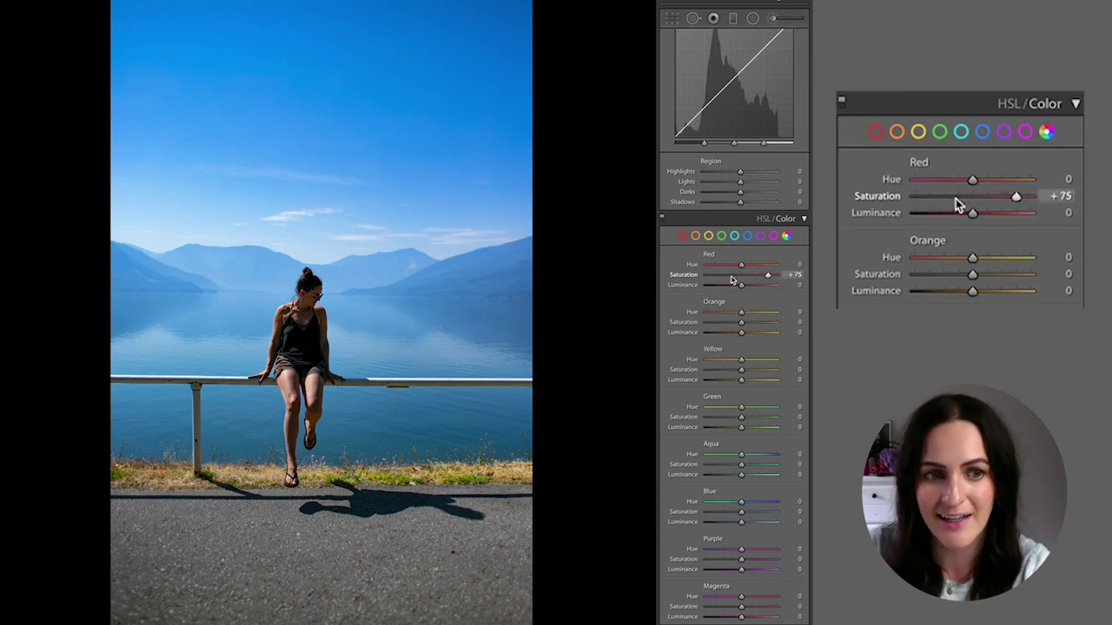
pyautogui.doubleClick(735, 274)
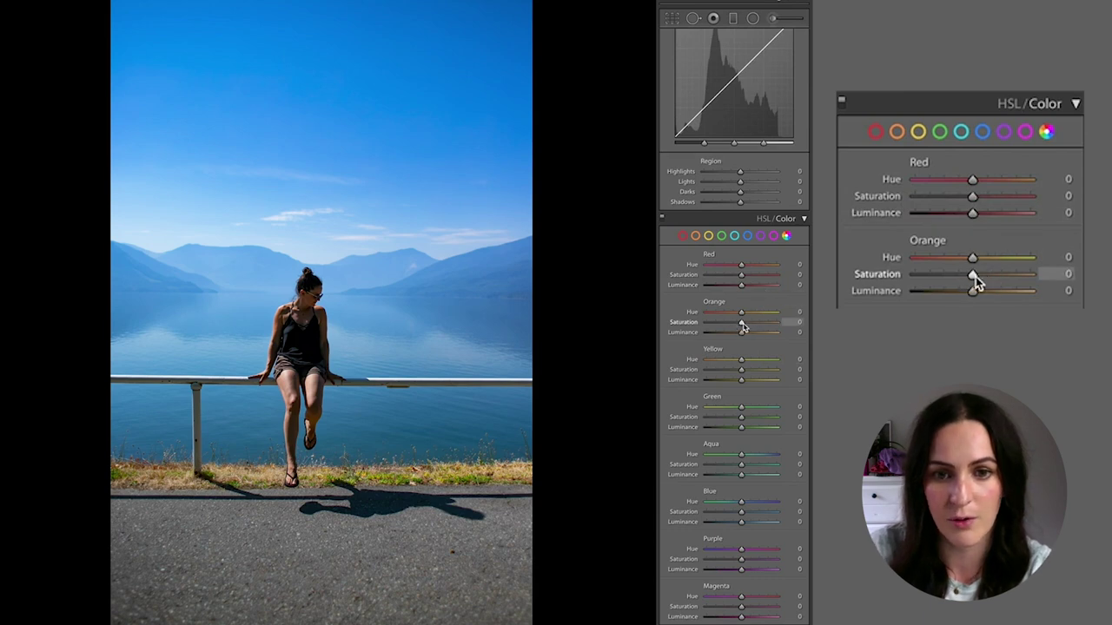
# Sweep Orange Saturation between fully desaturated and maximum, easing it back near -5.
pyautogui.moveTo(743, 326); pyautogui.dragTo(649, 324)
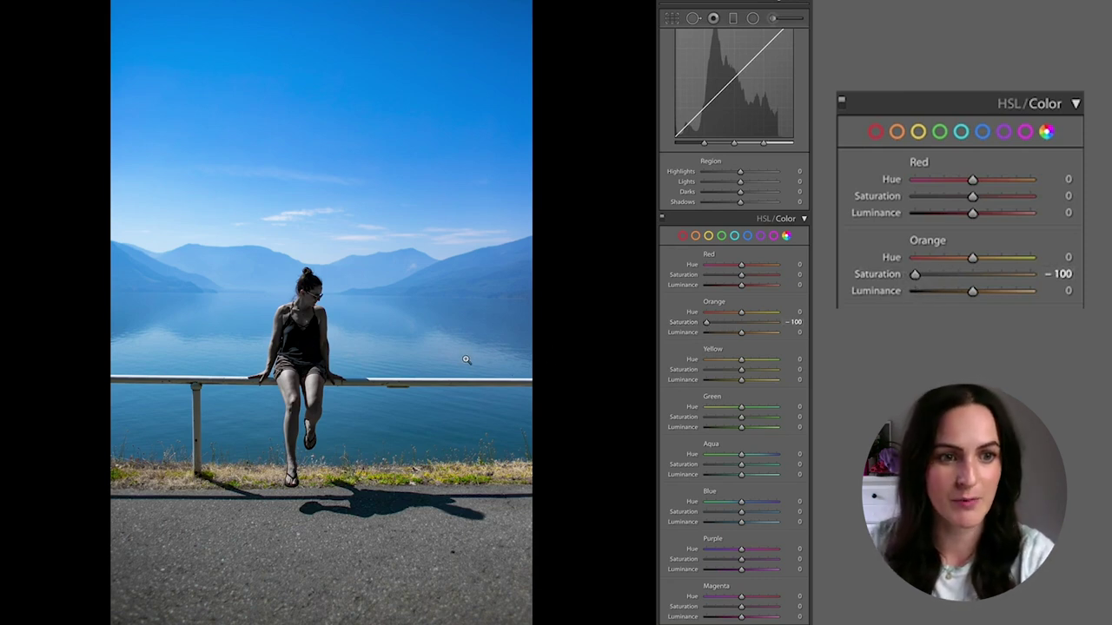
pyautogui.moveTo(706, 322); pyautogui.dragTo(778, 323)
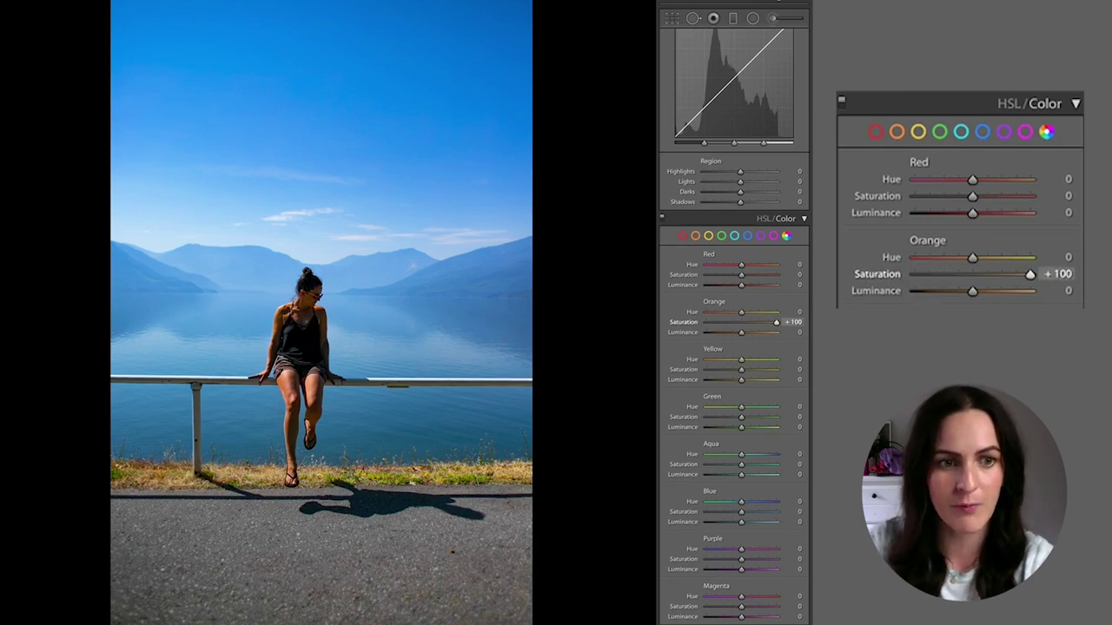
pyautogui.moveTo(776, 322); pyautogui.dragTo(688, 326)
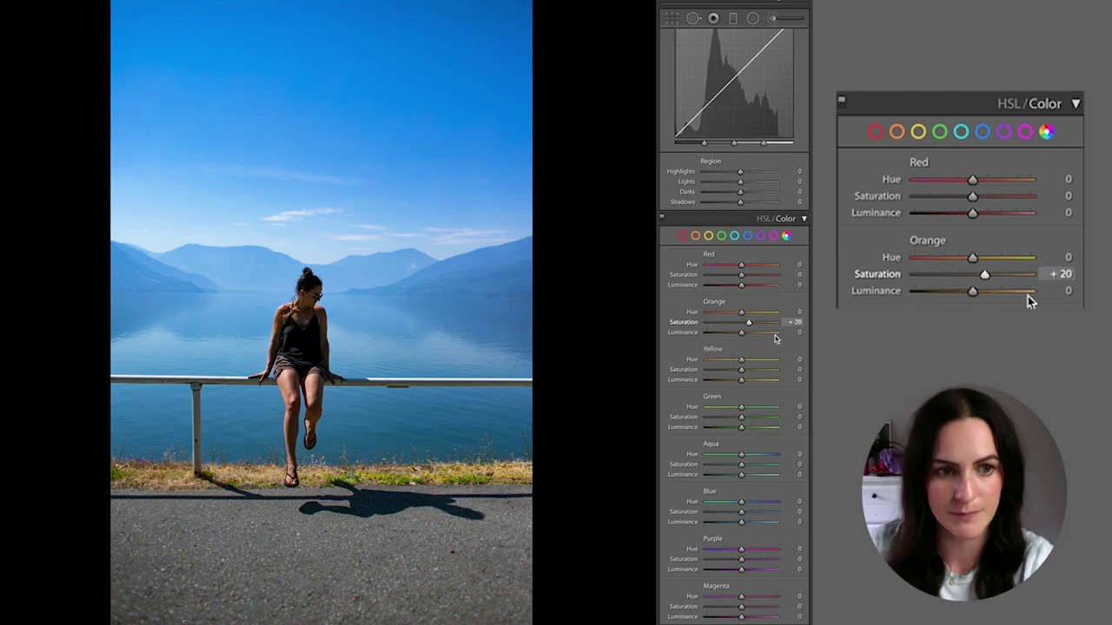
pyautogui.moveTo(706, 323); pyautogui.dragTo(740, 326)
# Reset Orange Saturation, test Orange Hue, then set Orange Luminance +35 and Saturation -6.
pyautogui.doubleClick(740, 327)
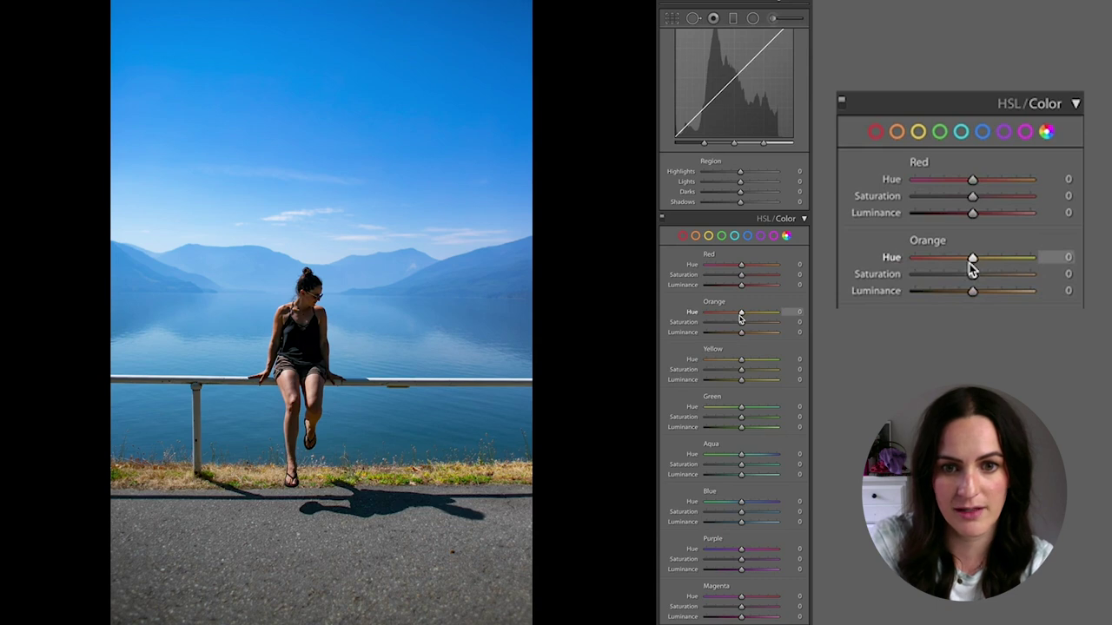
pyautogui.moveTo(740, 319); pyautogui.dragTo(706, 317)
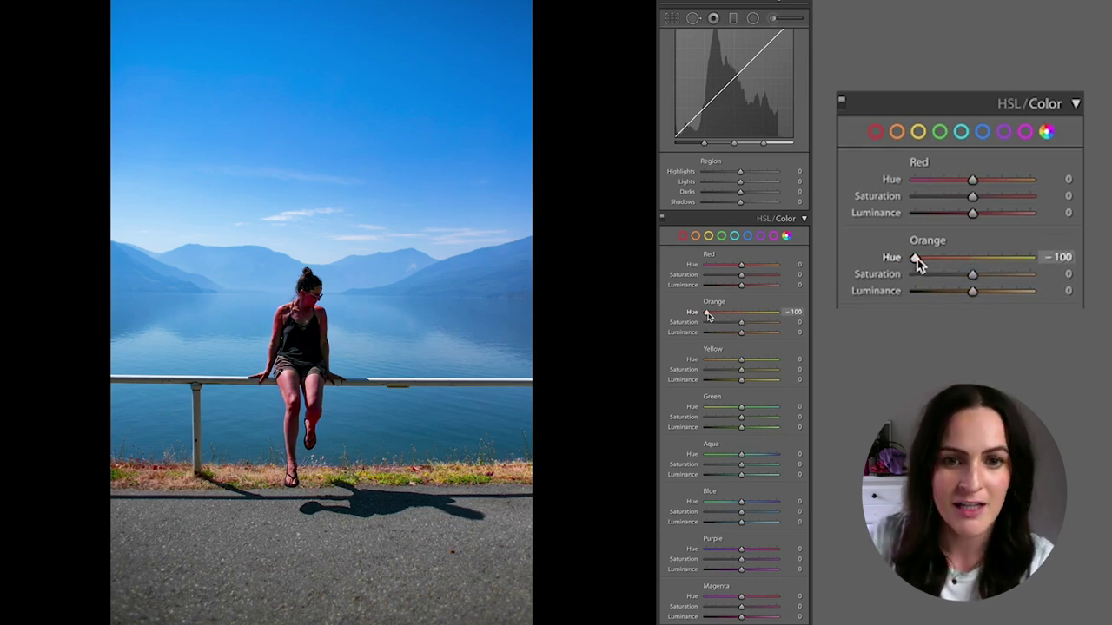
pyautogui.moveTo(708, 317); pyautogui.dragTo(741, 318)
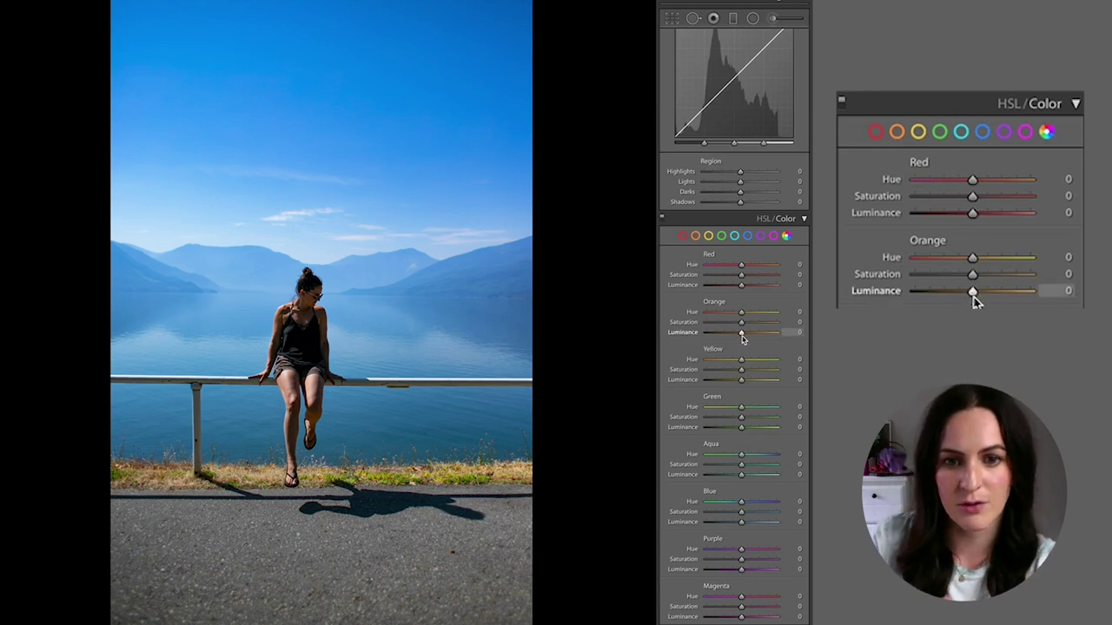
pyautogui.moveTo(742, 337)
pyautogui.mouseDown()
pyautogui.moveTo(682, 339)
pyautogui.moveTo(768, 337)
pyautogui.moveTo(756, 338)
pyautogui.mouseUp()
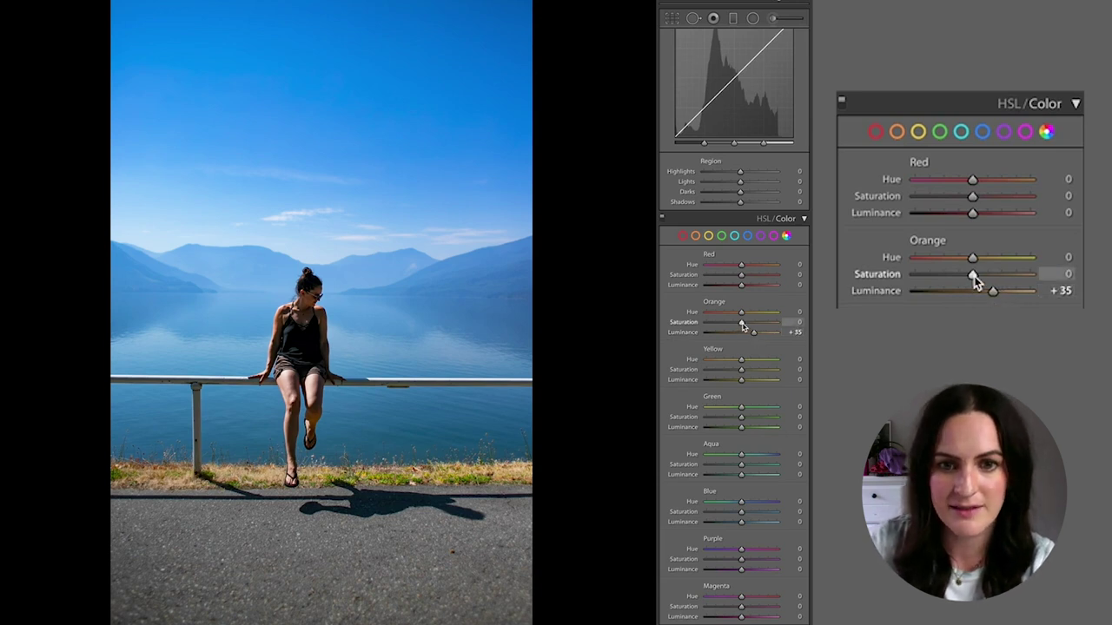
pyautogui.moveTo(743, 326); pyautogui.dragTo(739, 323)
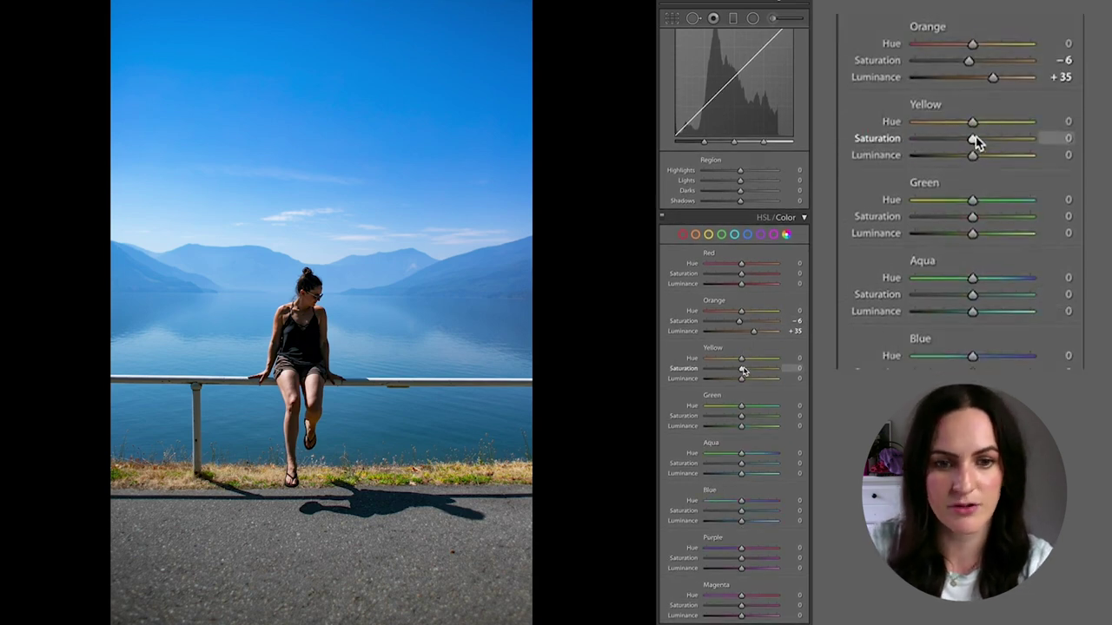
# Set Yellow Saturation to -24, reset Yellow Hue to 0 and raise Yellow Luminance to +15.
pyautogui.moveTo(740, 367)
pyautogui.mouseDown()
pyautogui.moveTo(667, 372)
pyautogui.moveTo(776, 370)
pyautogui.moveTo(653, 383)
pyautogui.moveTo(751, 378)
pyautogui.moveTo(723, 379)
pyautogui.moveTo(732, 379)
pyautogui.mouseUp()
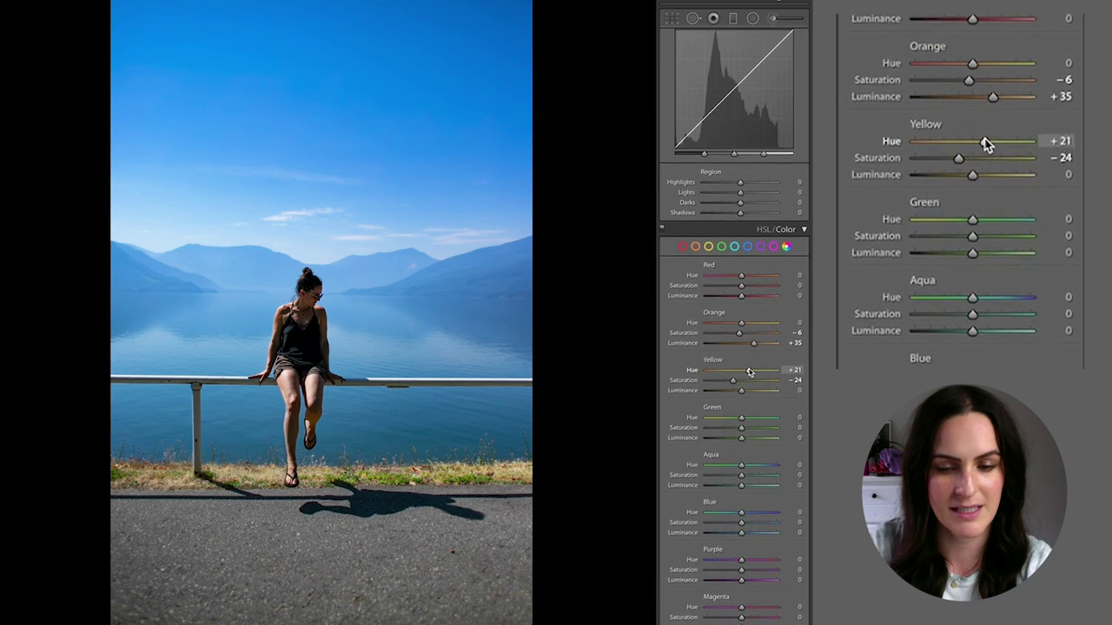
pyautogui.doubleClick(749, 372)
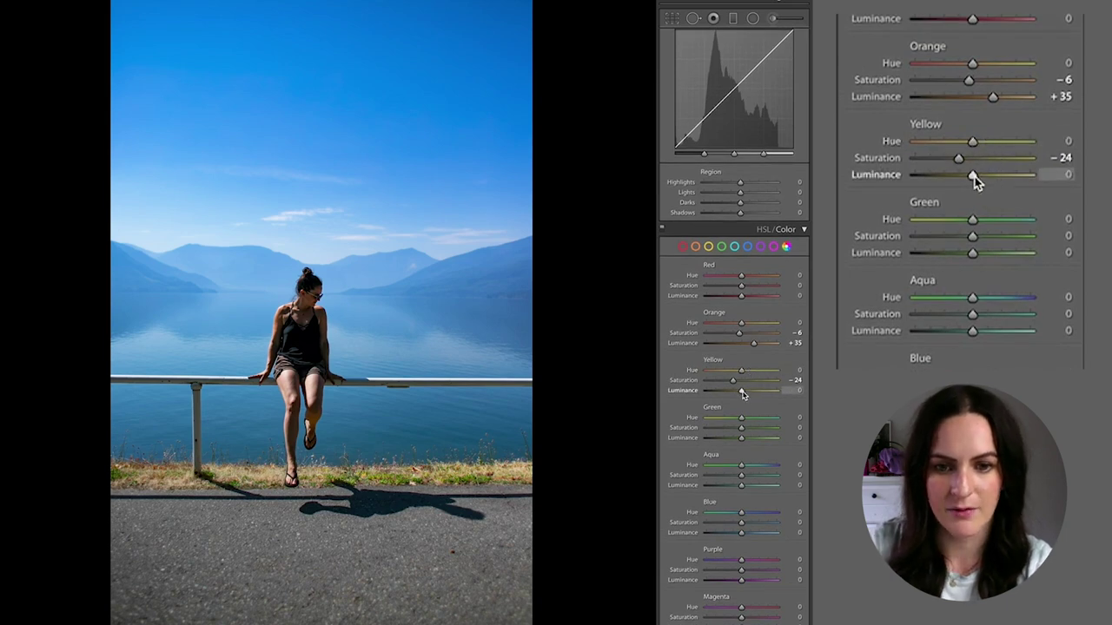
pyautogui.moveTo(741, 390)
pyautogui.mouseDown()
pyautogui.moveTo(728, 390)
pyautogui.moveTo(747, 394)
pyautogui.mouseUp()
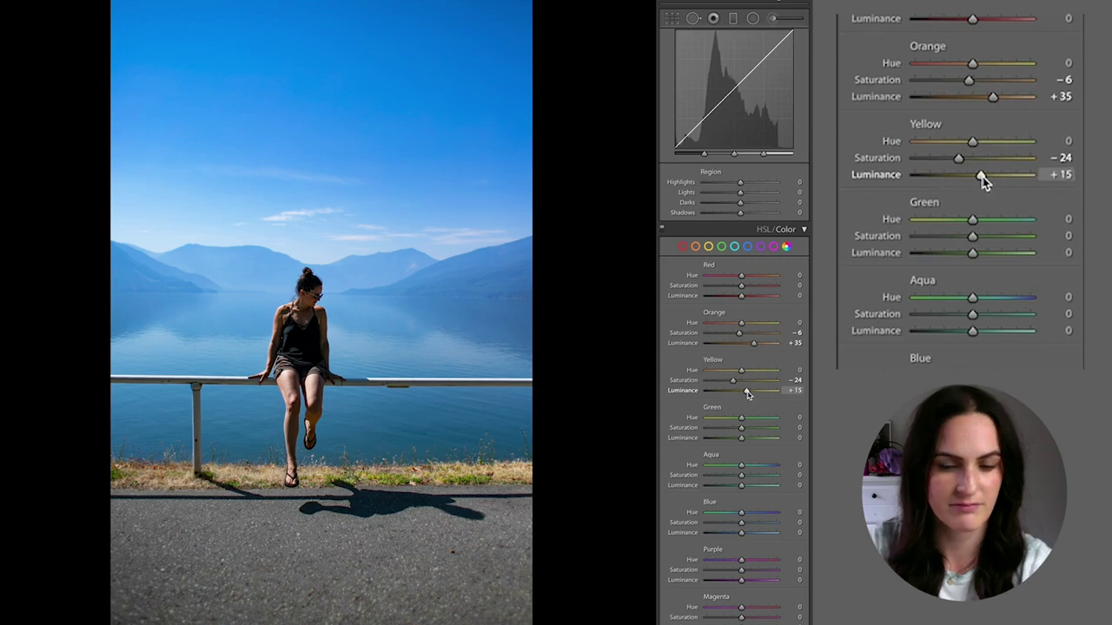
# Reset Yellow Luminance to 0, test Green Saturation and set Aqua Saturation to -100.
pyautogui.doubleClick(747, 392)
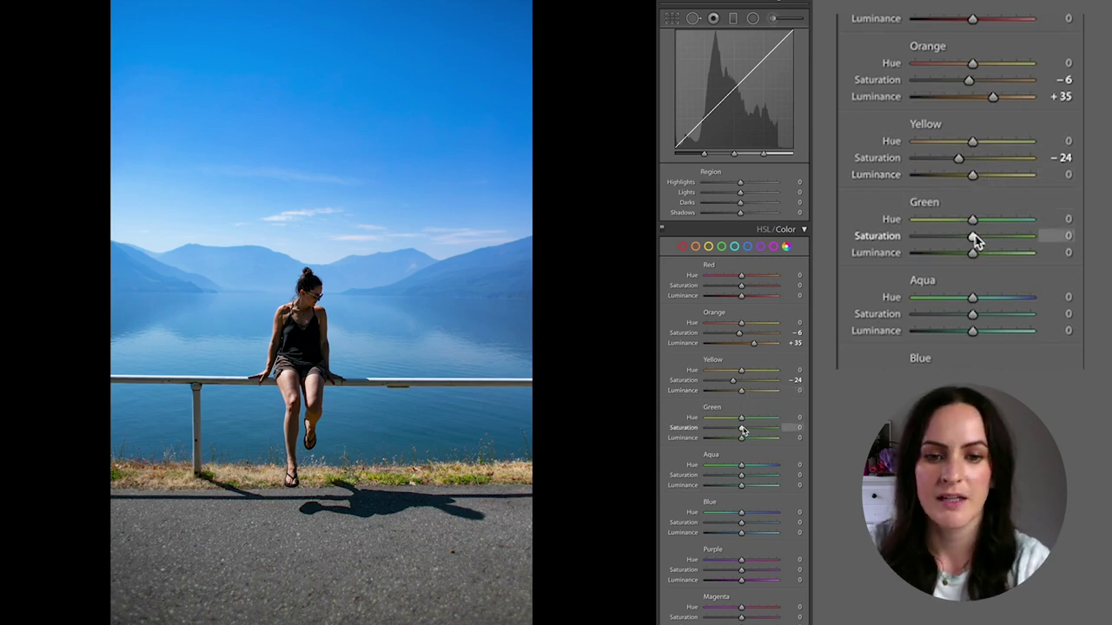
pyautogui.moveTo(742, 430)
pyautogui.mouseDown()
pyautogui.moveTo(703, 429)
pyautogui.moveTo(771, 430)
pyautogui.moveTo(741, 429)
pyautogui.mouseUp()
pyautogui.scroll(-1, 743, 438)
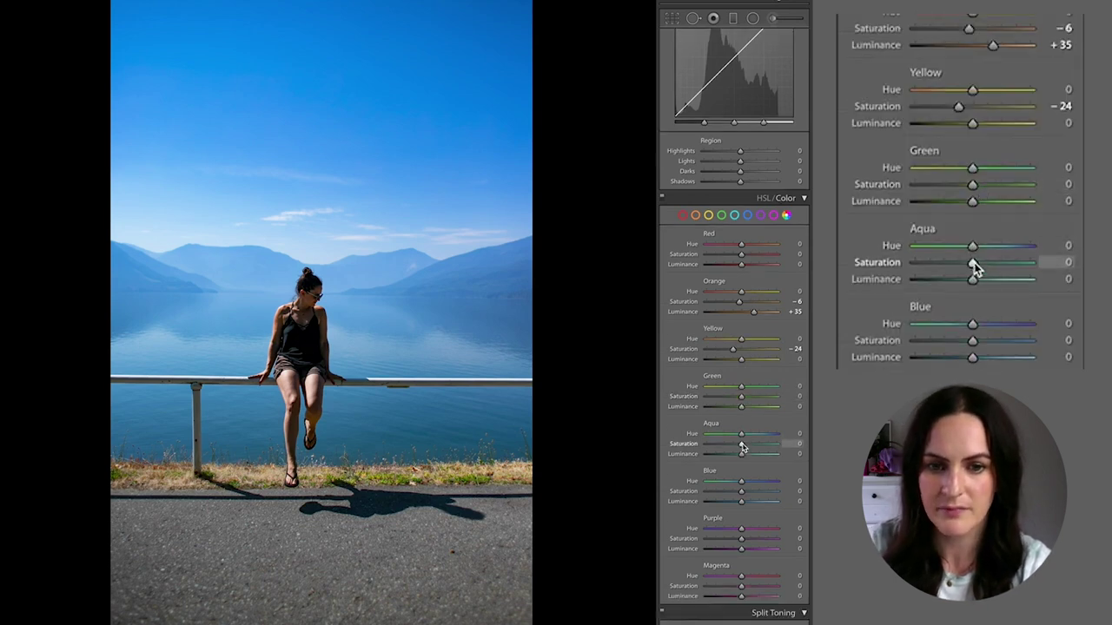
pyautogui.moveTo(743, 444); pyautogui.dragTo(798, 441)
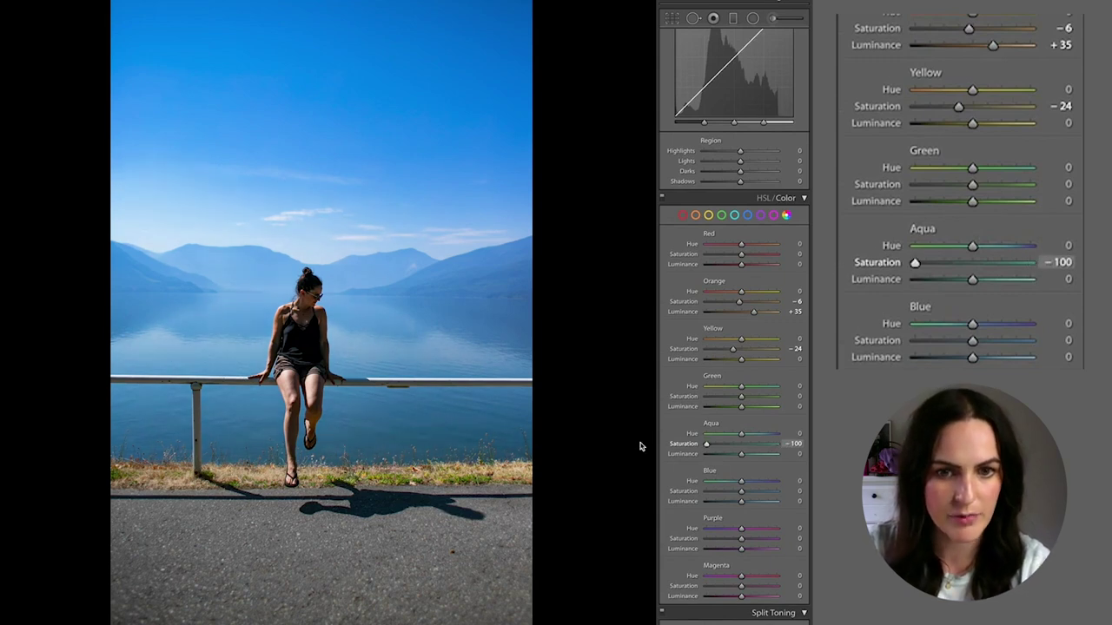
pyautogui.moveTo(795, 447); pyautogui.dragTo(727, 444)
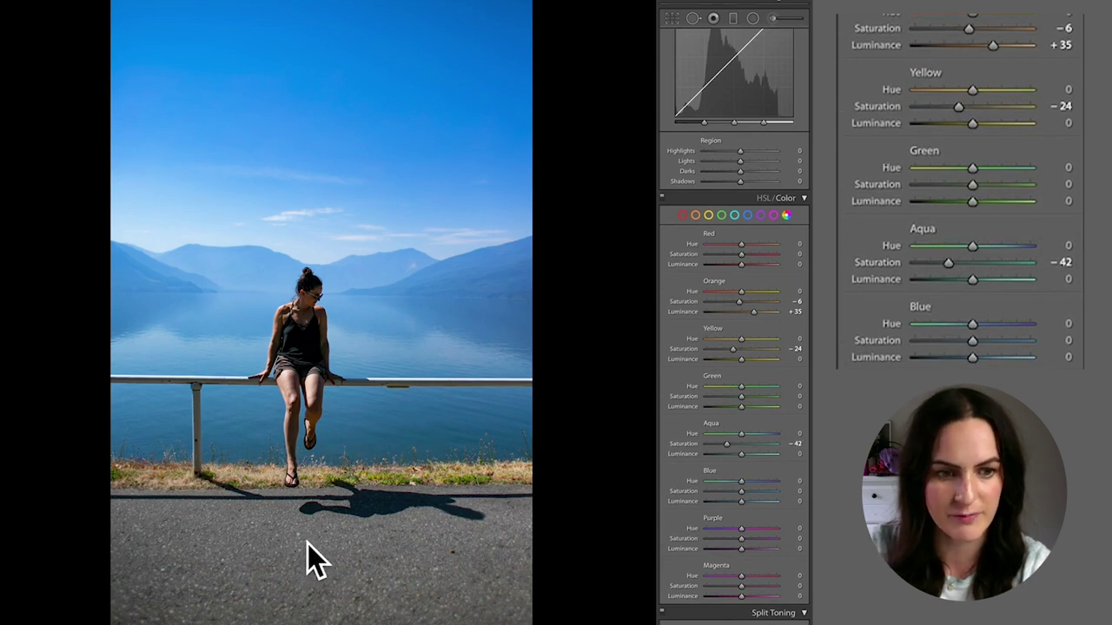
pyautogui.moveTo(727, 444); pyautogui.dragTo(660, 448)
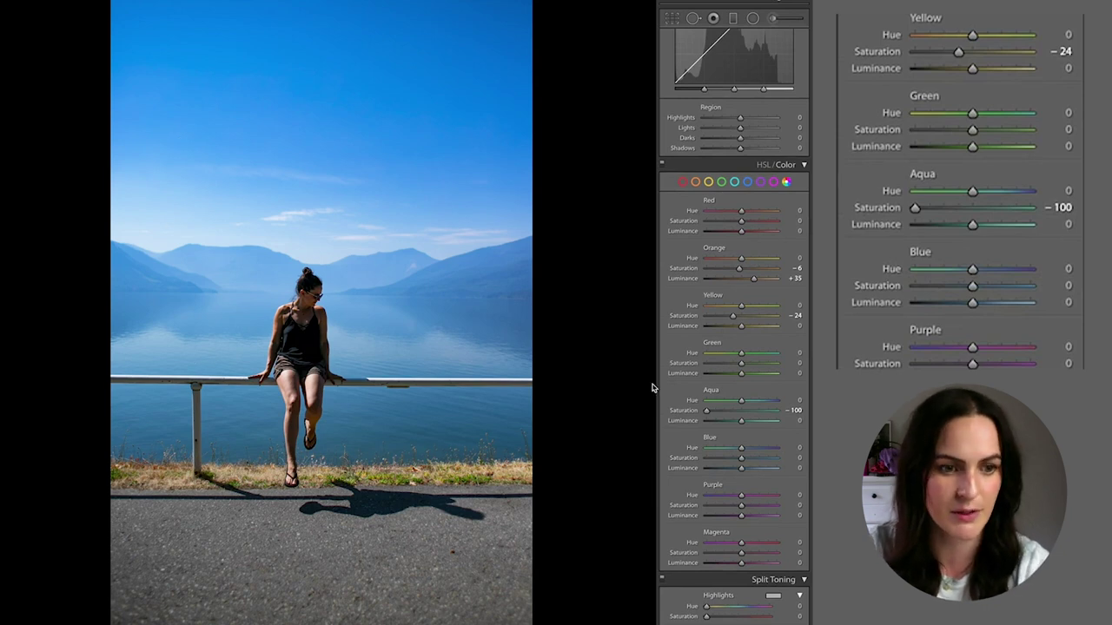
# Try lower and higher Blue Saturation, then settle Blue Saturation and Blue Luminance at +16.
pyautogui.moveTo(741, 459)
pyautogui.mouseDown()
pyautogui.moveTo(706, 461)
pyautogui.moveTo(721, 460)
pyautogui.mouseUp()
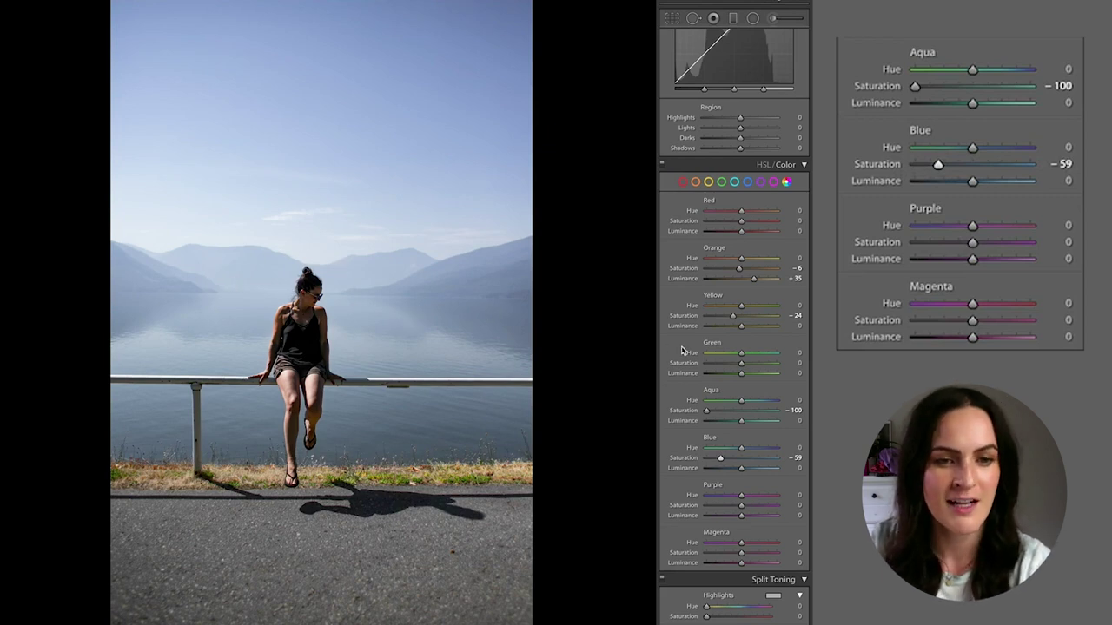
pyautogui.moveTo(720, 458); pyautogui.dragTo(808, 460)
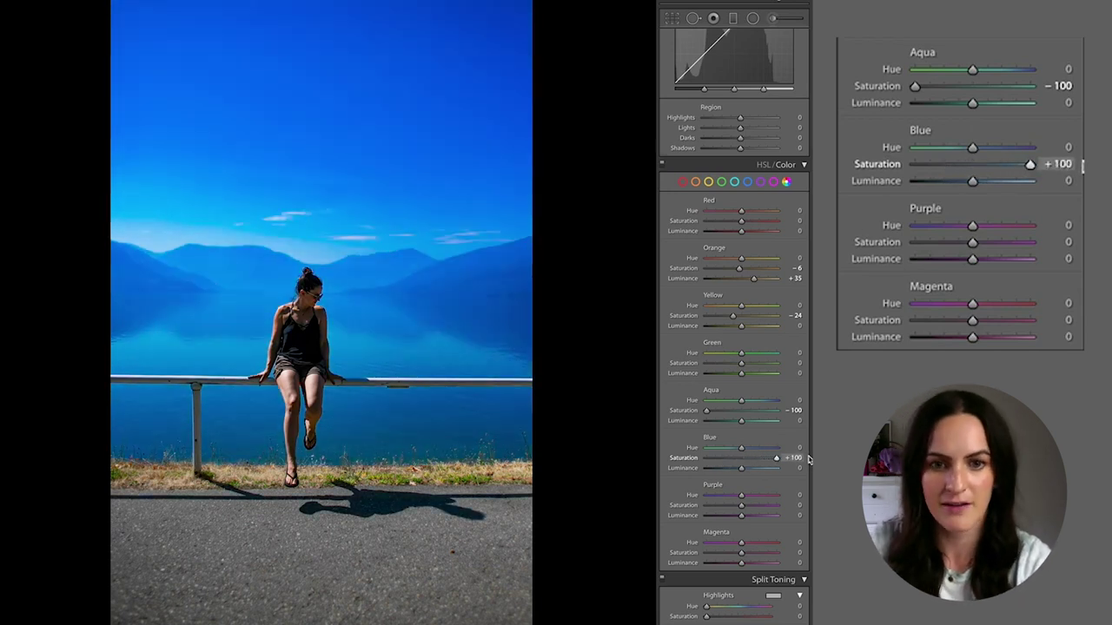
pyautogui.moveTo(808, 460); pyautogui.dragTo(748, 471)
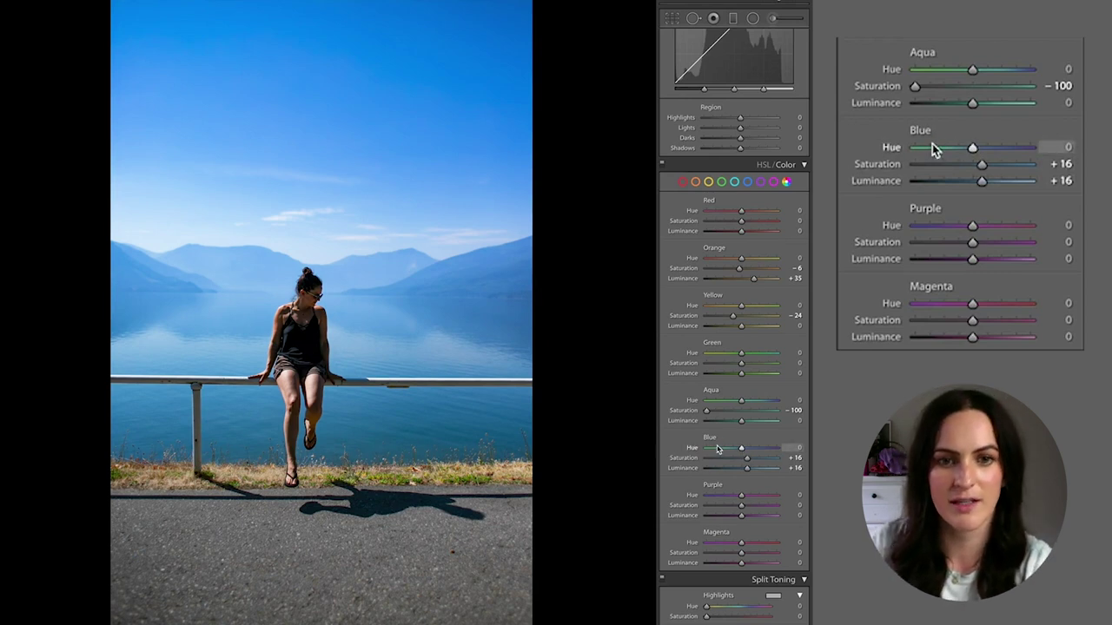
# Shift Blue Hue to +16 and Purple Saturation to -100, keeping Magenta Saturation at 0.
pyautogui.moveTo(741, 448); pyautogui.dragTo(732, 451)
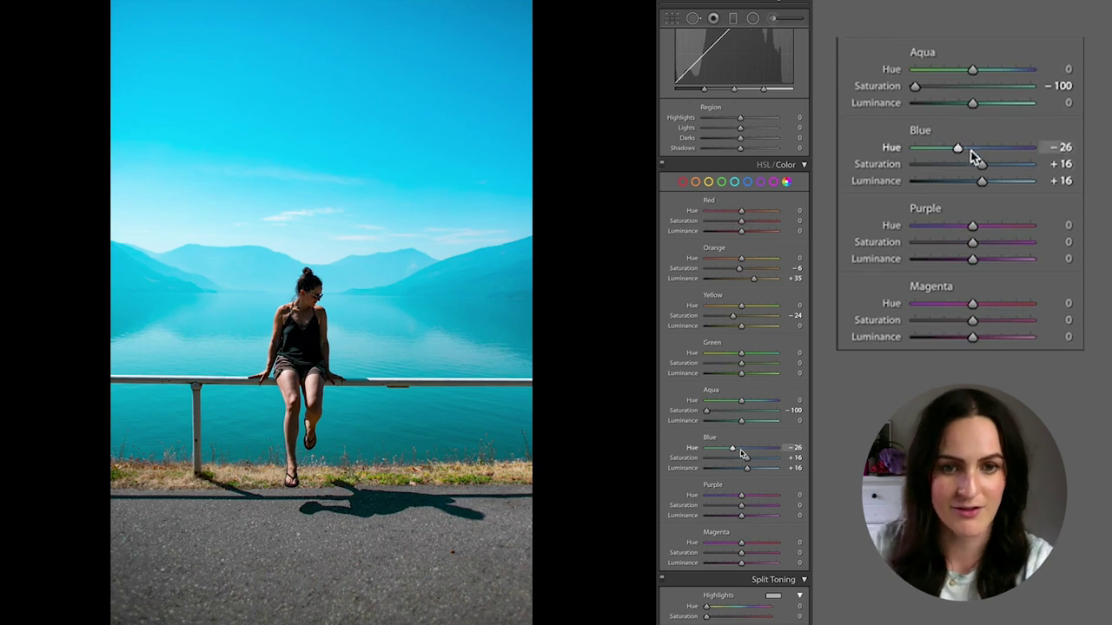
pyautogui.moveTo(732, 448)
pyautogui.mouseDown()
pyautogui.moveTo(782, 451)
pyautogui.moveTo(748, 452)
pyautogui.mouseUp()
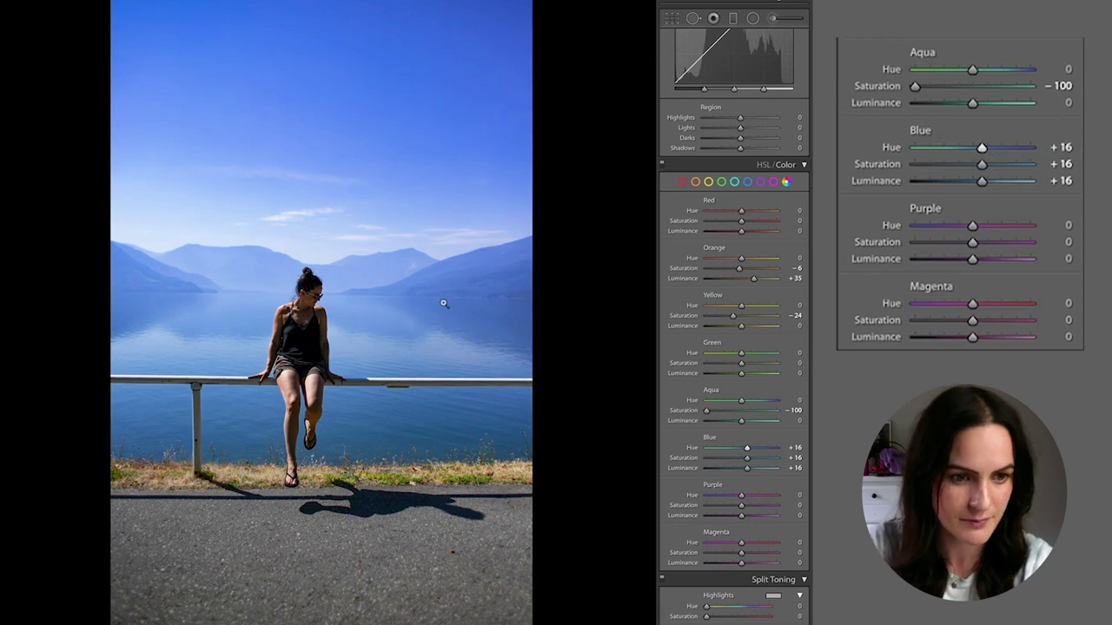
pyautogui.scroll(-1, 719, 452)
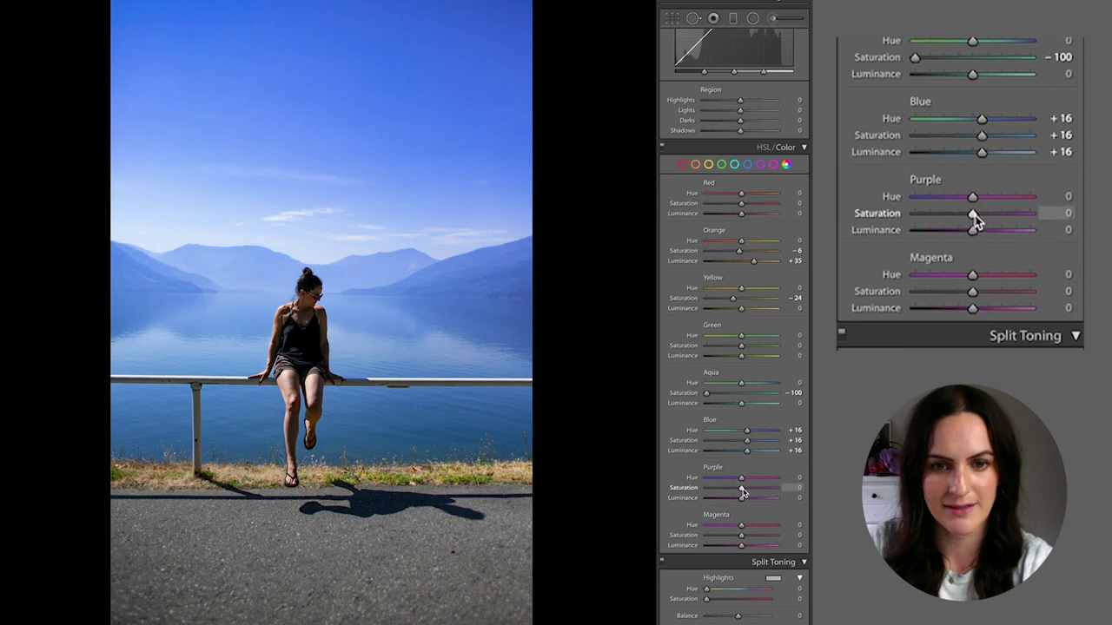
pyautogui.moveTo(742, 491); pyautogui.dragTo(598, 494)
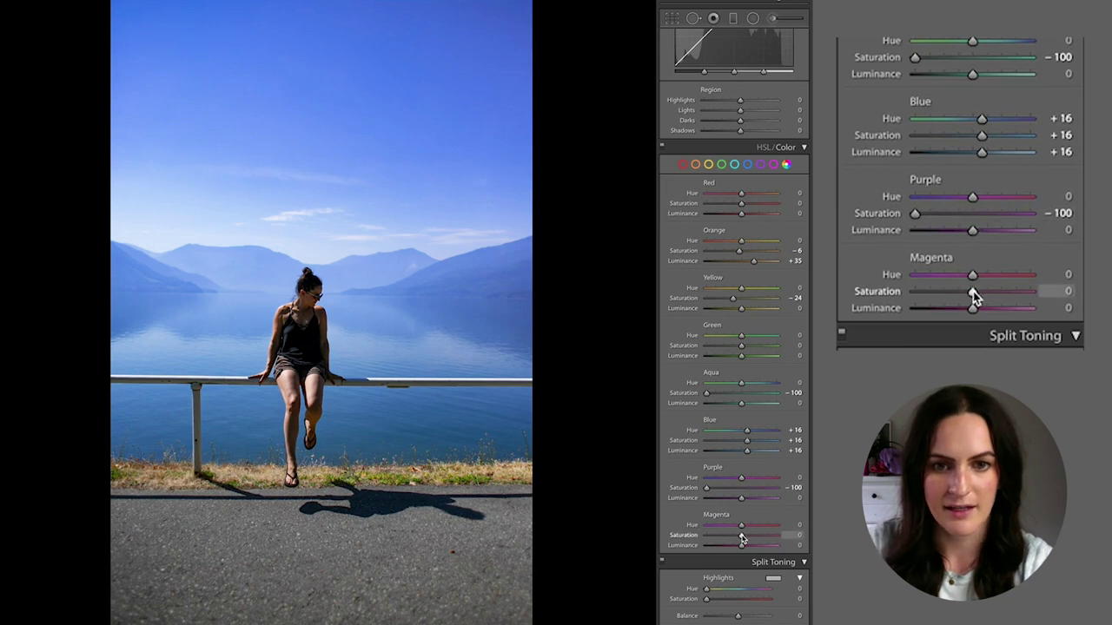
pyautogui.moveTo(741, 535)
pyautogui.mouseDown()
pyautogui.moveTo(608, 534)
pyautogui.moveTo(801, 547)
pyautogui.moveTo(704, 539)
pyautogui.moveTo(753, 544)
pyautogui.moveTo(738, 539)
pyautogui.mouseUp()
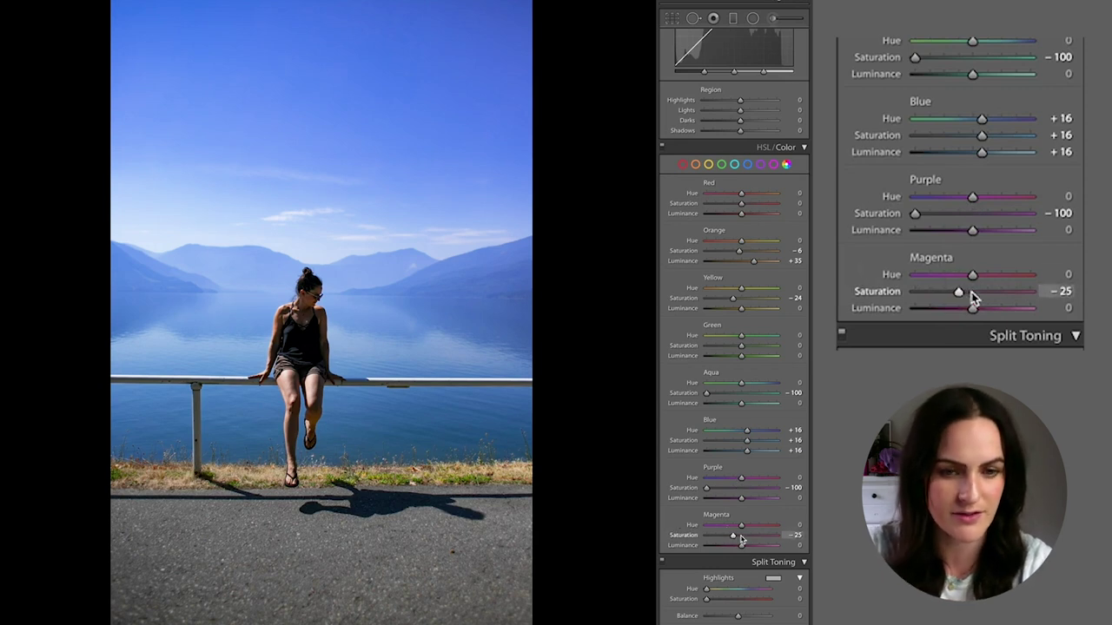
pyautogui.moveTo(736, 536); pyautogui.dragTo(740, 536)
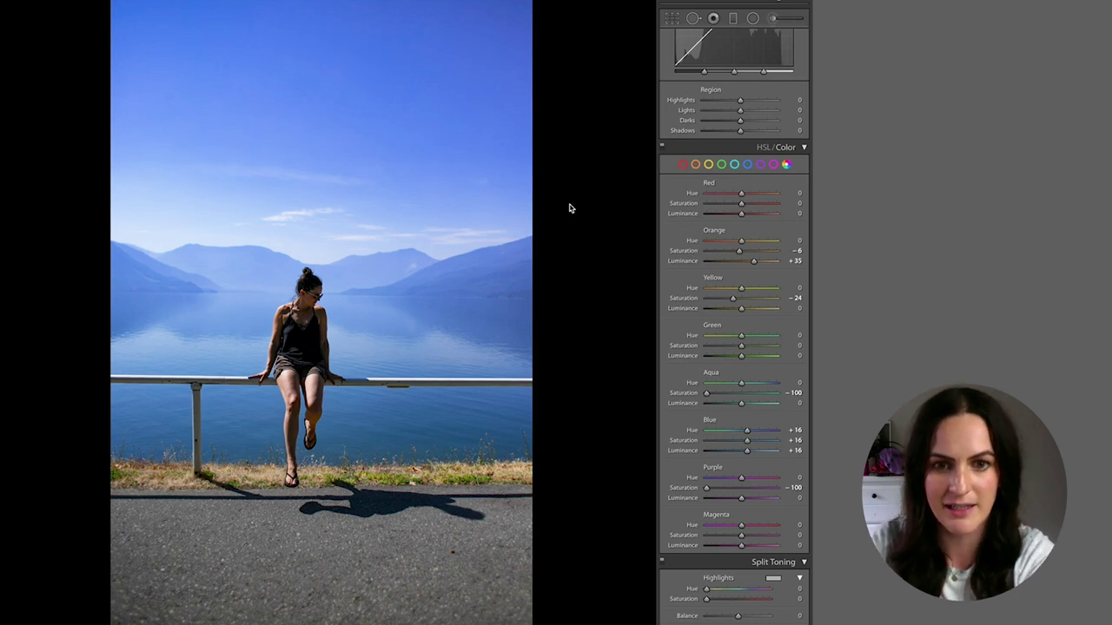
# Compare the photo before and after the edits, then switch the HSL/Color adjustments off.
pyautogui.press('\\')
pyautogui.press('\\')
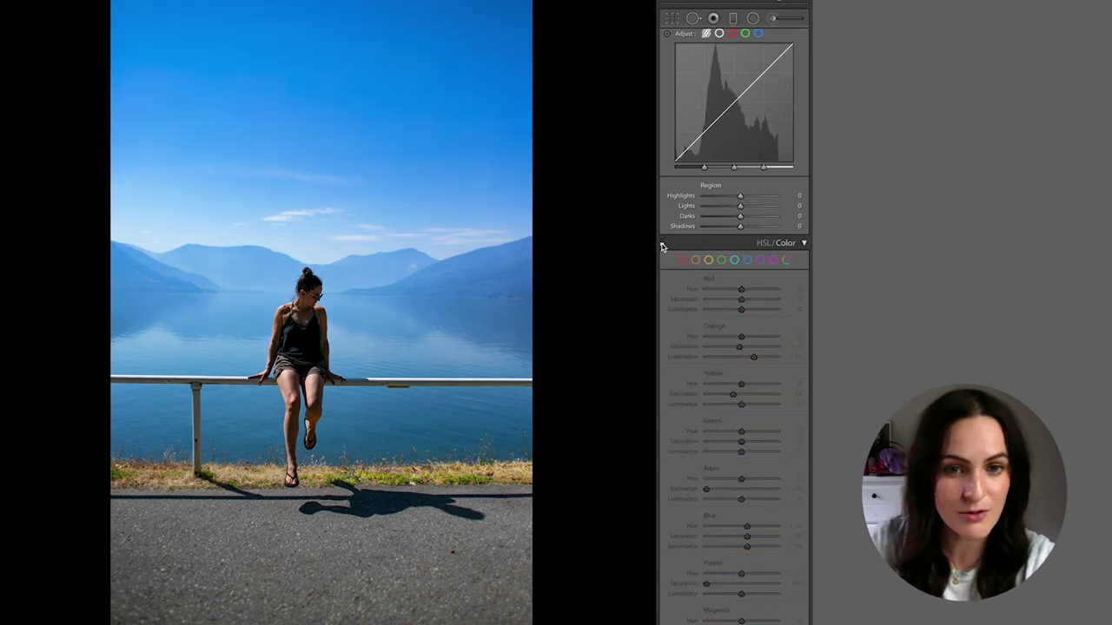
pyautogui.click(662, 246)
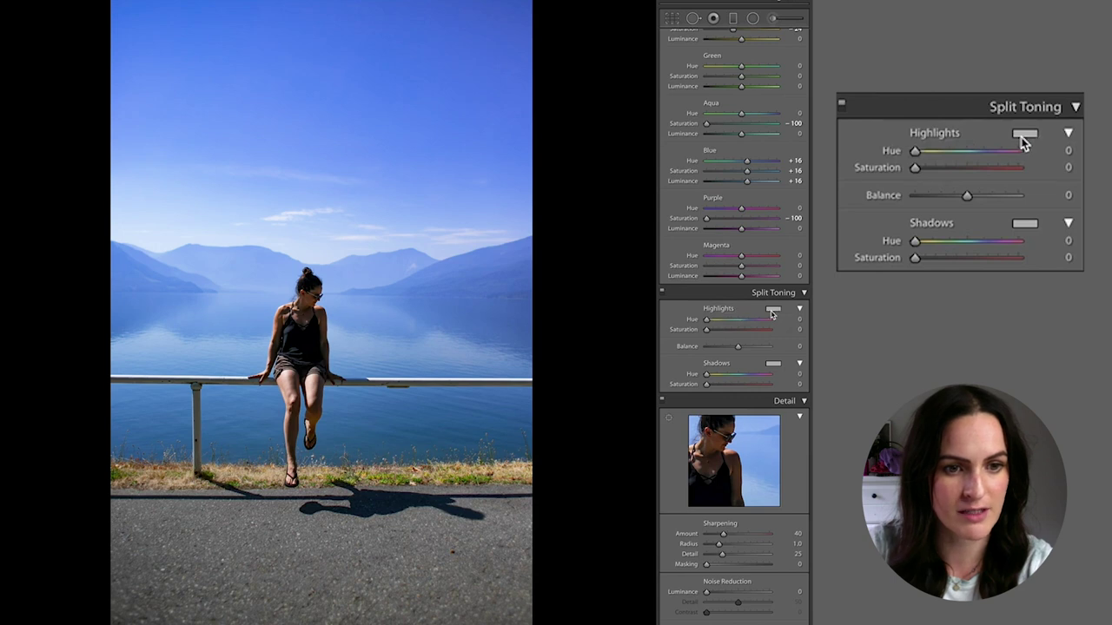
# Tint the highlights pinkish-purple in Split Toning with hue 288 and saturation 15.
pyautogui.click(774, 313)
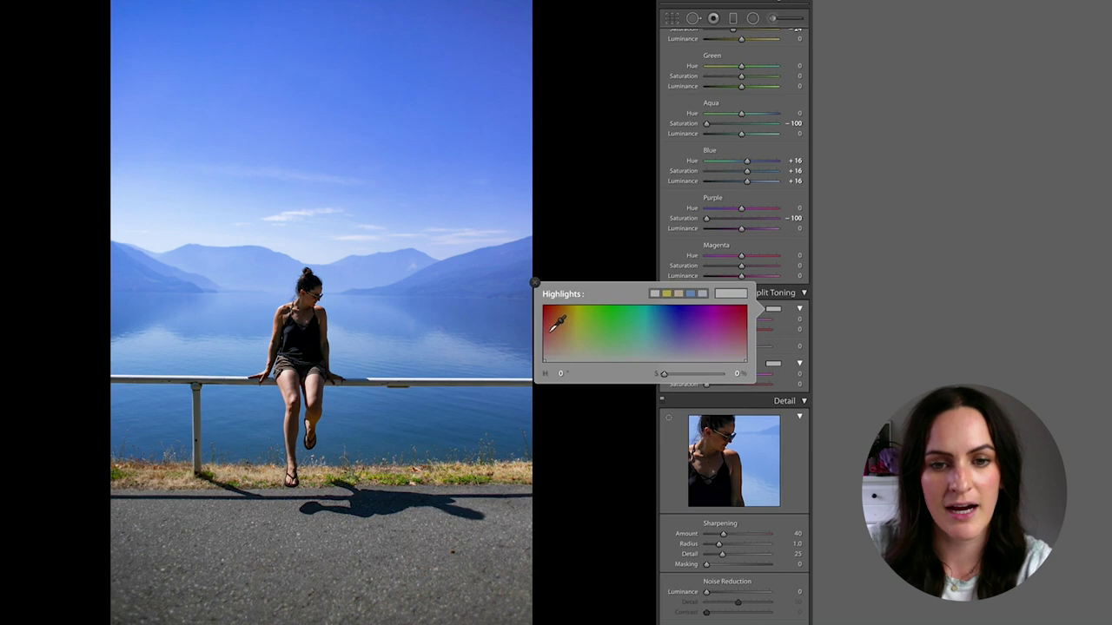
pyautogui.moveTo(553, 329)
pyautogui.mouseDown()
pyautogui.moveTo(736, 323)
pyautogui.moveTo(548, 331)
pyautogui.mouseUp()
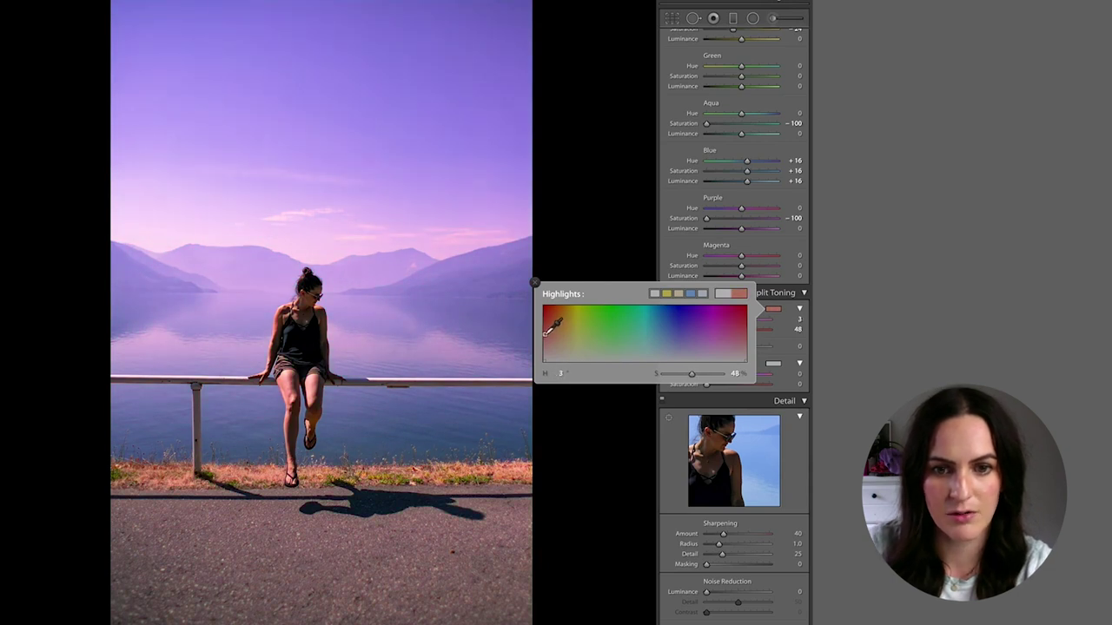
pyautogui.moveTo(554, 334); pyautogui.dragTo(593, 334)
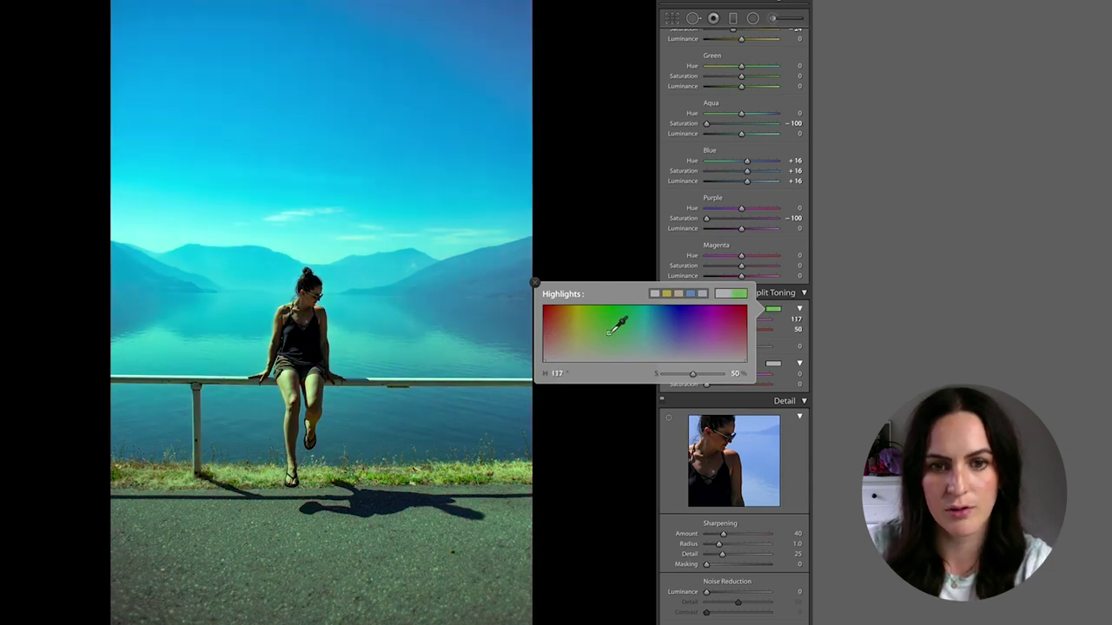
pyautogui.moveTo(609, 331); pyautogui.dragTo(708, 350)
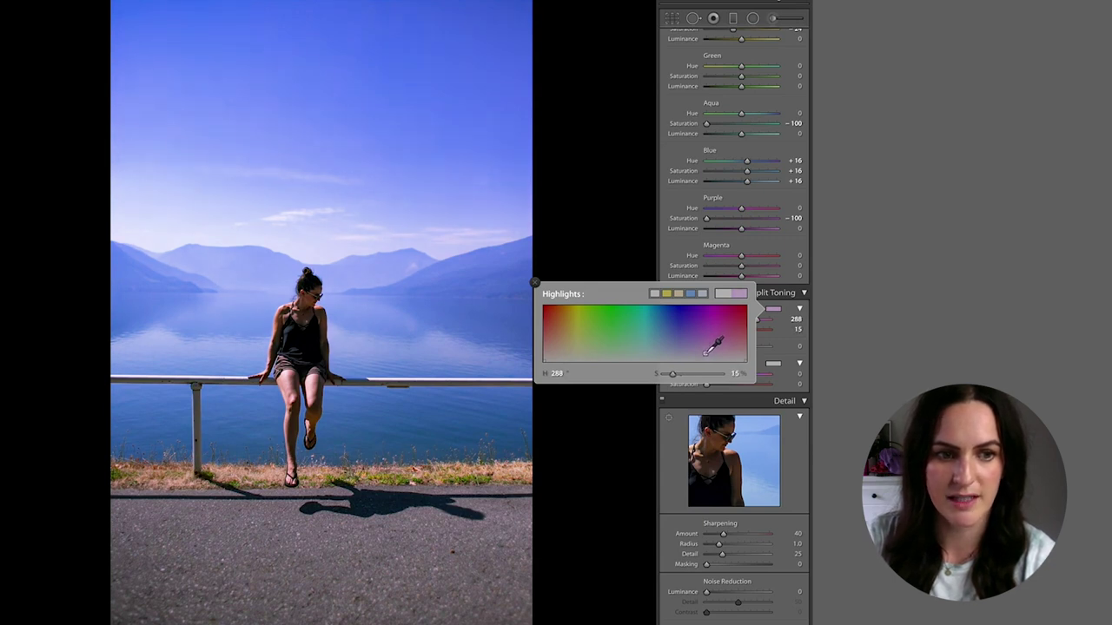
pyautogui.moveTo(708, 351); pyautogui.dragTo(706, 352)
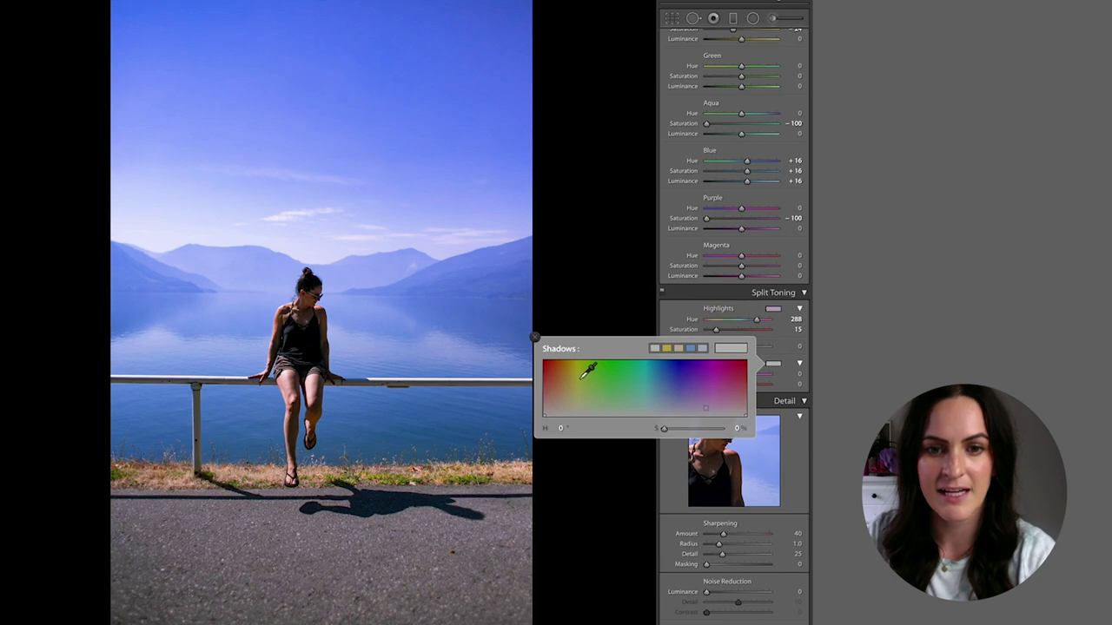
# Give the shadows a warm yellowish tint of hue 52, saturation 19, and close the picker.
pyautogui.moveTo(563, 374)
pyautogui.mouseDown()
pyautogui.moveTo(550, 379)
pyautogui.moveTo(711, 383)
pyautogui.moveTo(556, 393)
pyautogui.mouseUp()
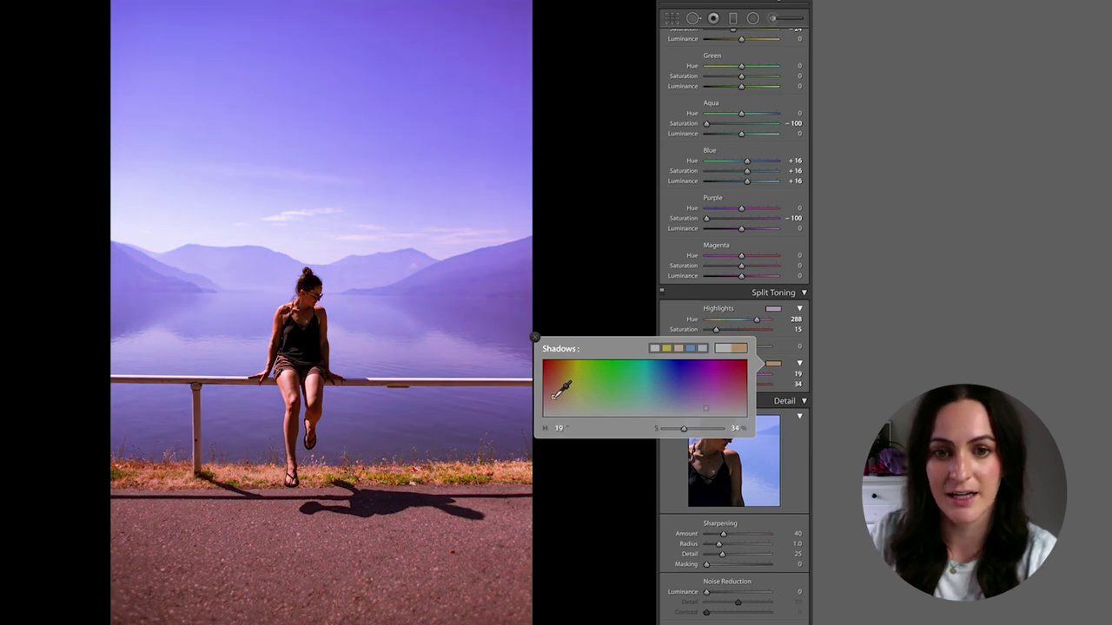
pyautogui.moveTo(555, 396); pyautogui.dragTo(563, 389)
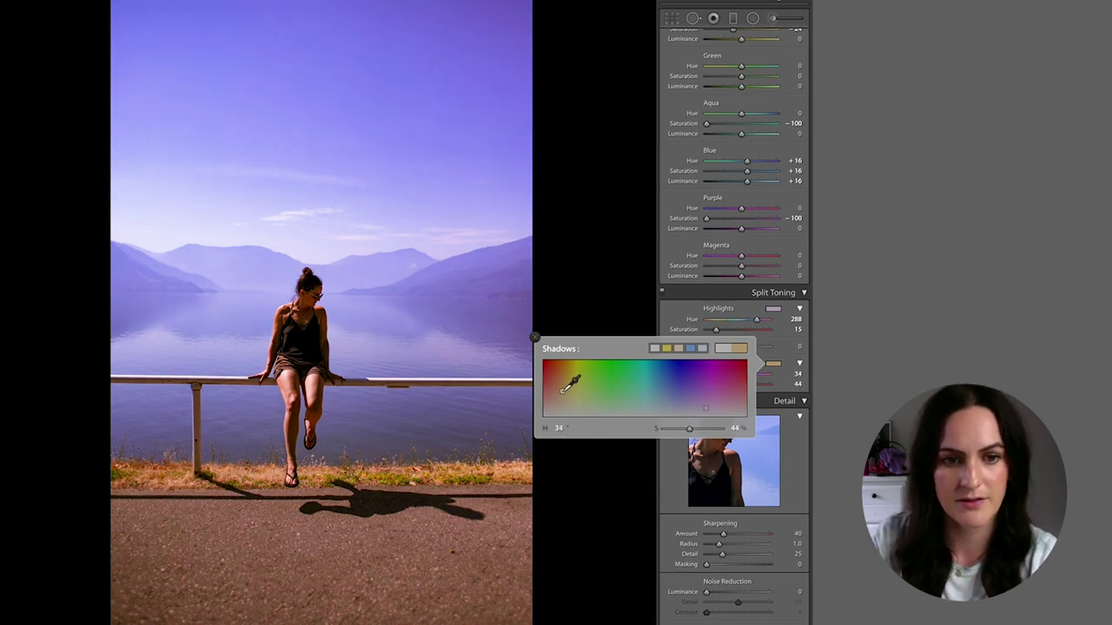
pyautogui.moveTo(563, 389); pyautogui.dragTo(584, 395)
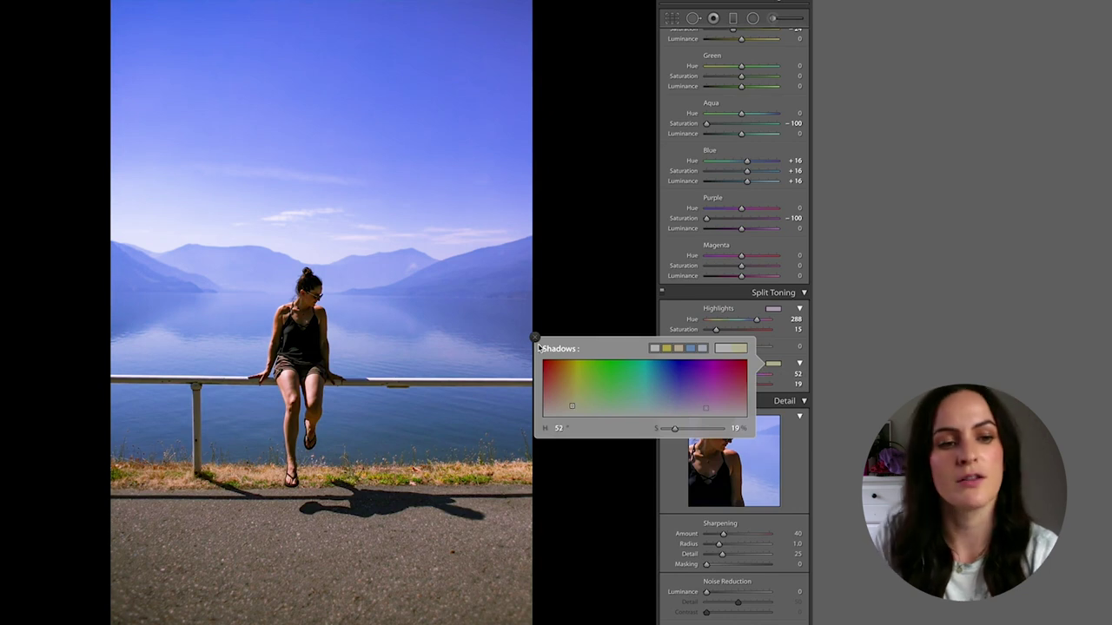
pyautogui.click(535, 338)
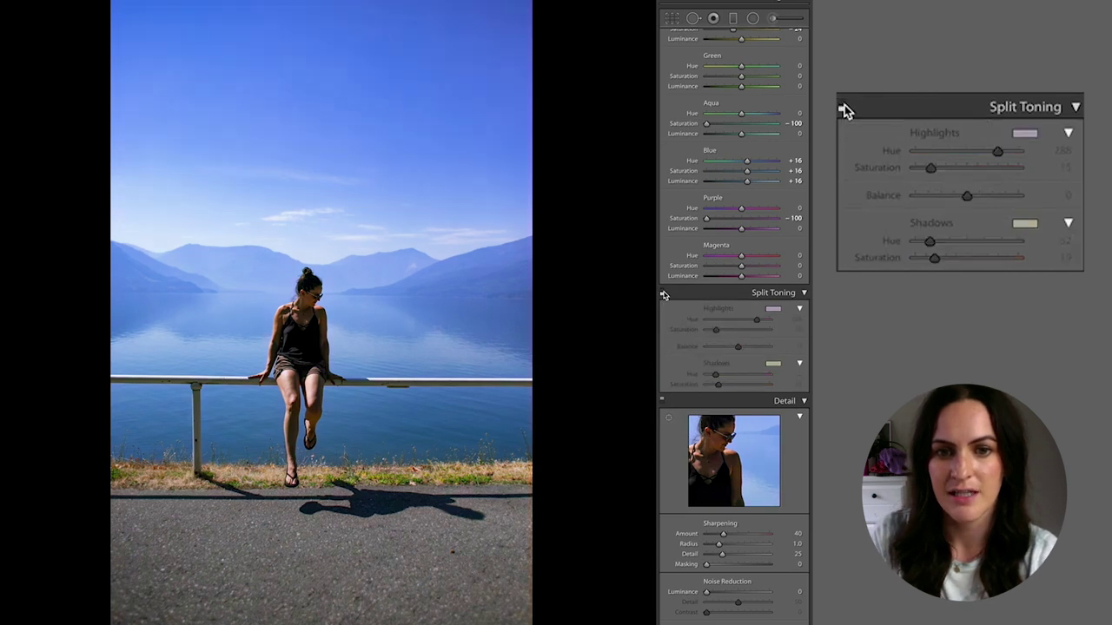
# Turn Split Toning off and back on to compare the photo with and without it.
pyautogui.click(663, 294)
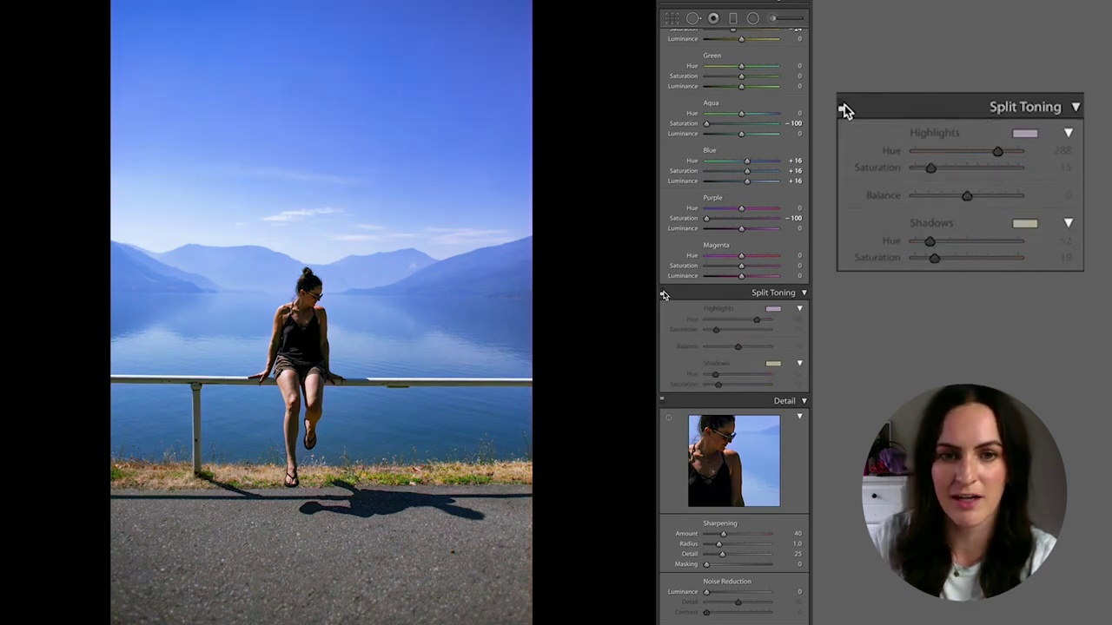
pyautogui.click(663, 294)
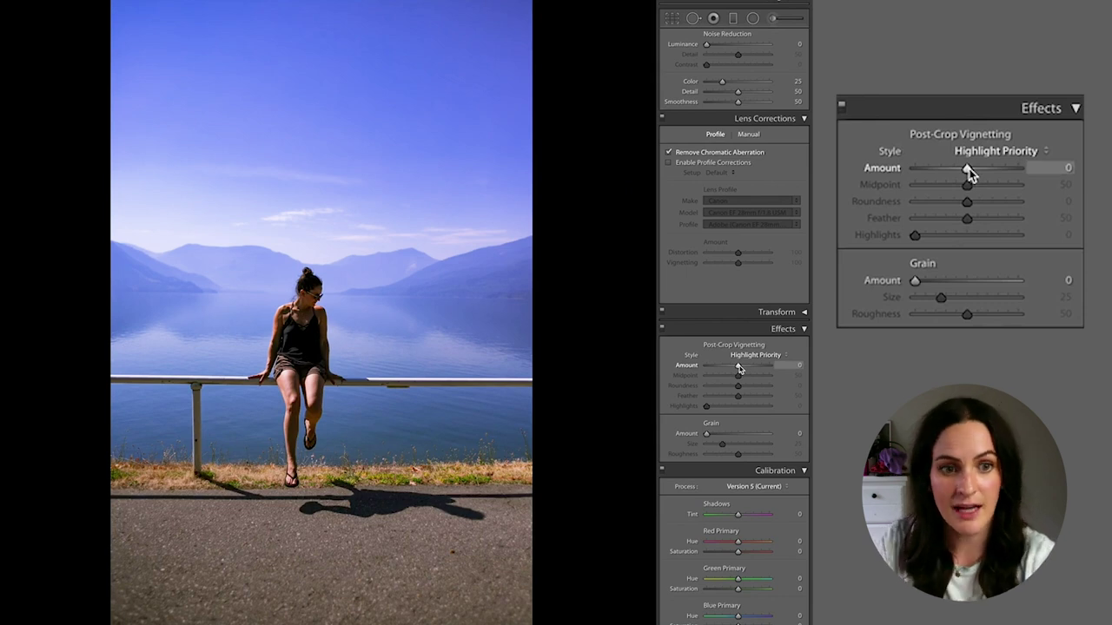
# Set Post-Crop Vignetting to Amount -17, Midpoint 44, Roundness -21, Feather 53.
pyautogui.moveTo(737, 368)
pyautogui.mouseDown()
pyautogui.moveTo(705, 368)
pyautogui.moveTo(729, 370)
pyautogui.mouseUp()
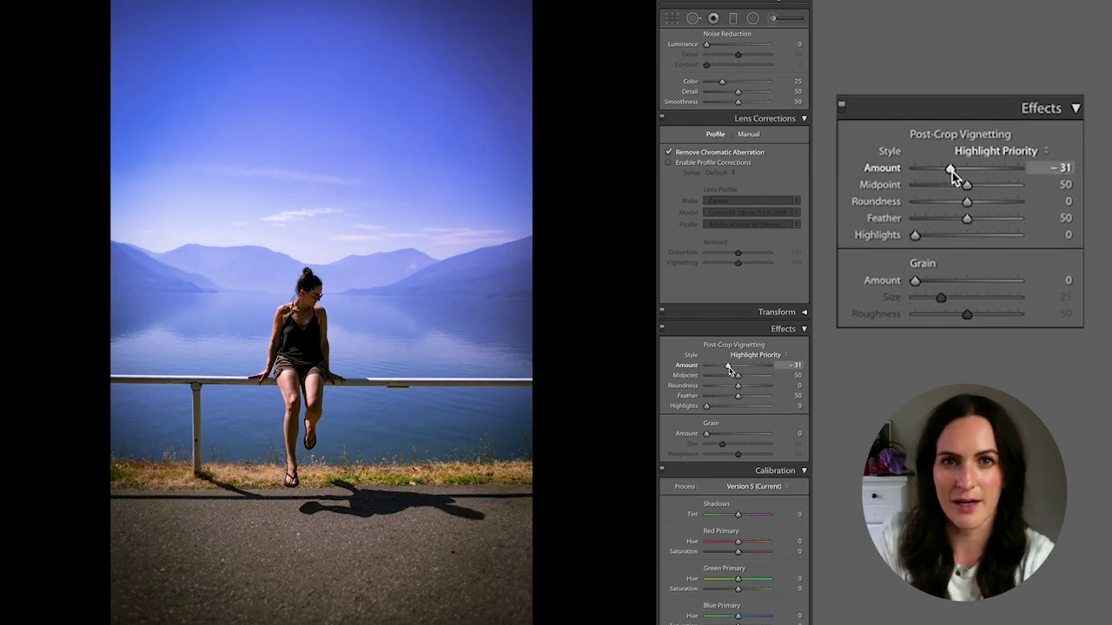
pyautogui.moveTo(729, 369); pyautogui.dragTo(732, 371)
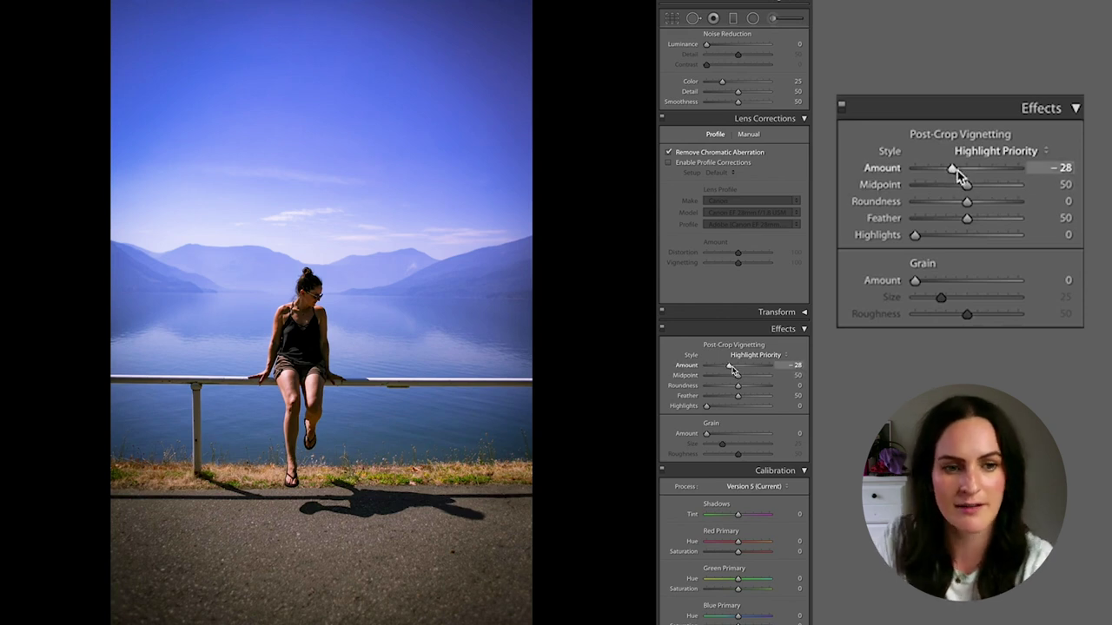
pyautogui.moveTo(730, 369)
pyautogui.mouseDown()
pyautogui.moveTo(706, 368)
pyautogui.moveTo(786, 369)
pyautogui.moveTo(733, 371)
pyautogui.mouseUp()
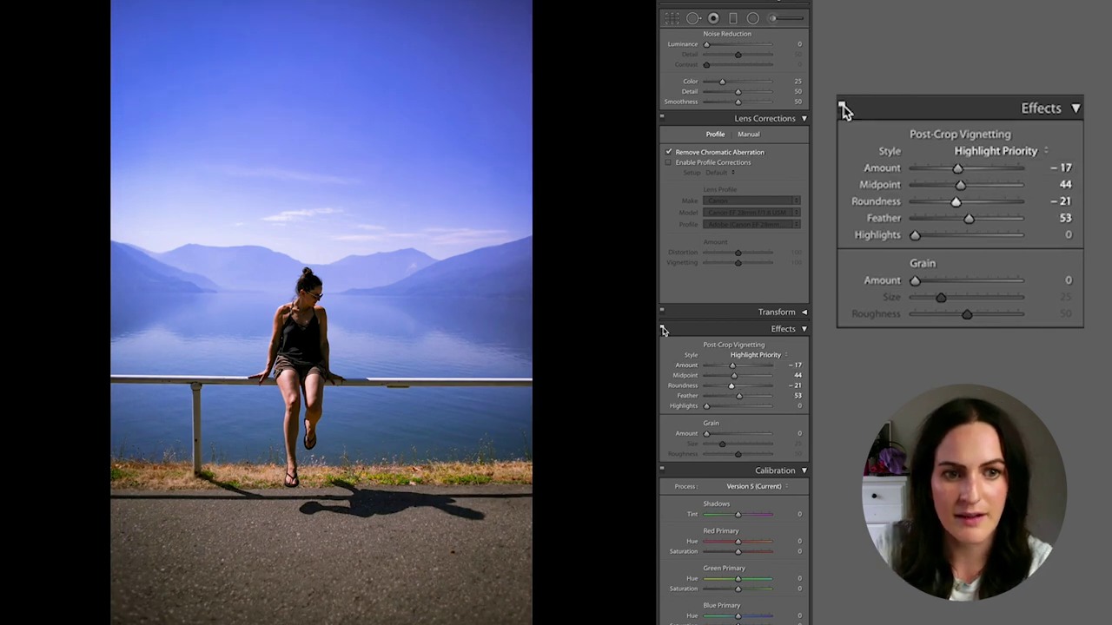
# Toggle the vignette off and on to compare, leaving Effects switched off.
pyautogui.click(663, 330)
pyautogui.click(663, 330)
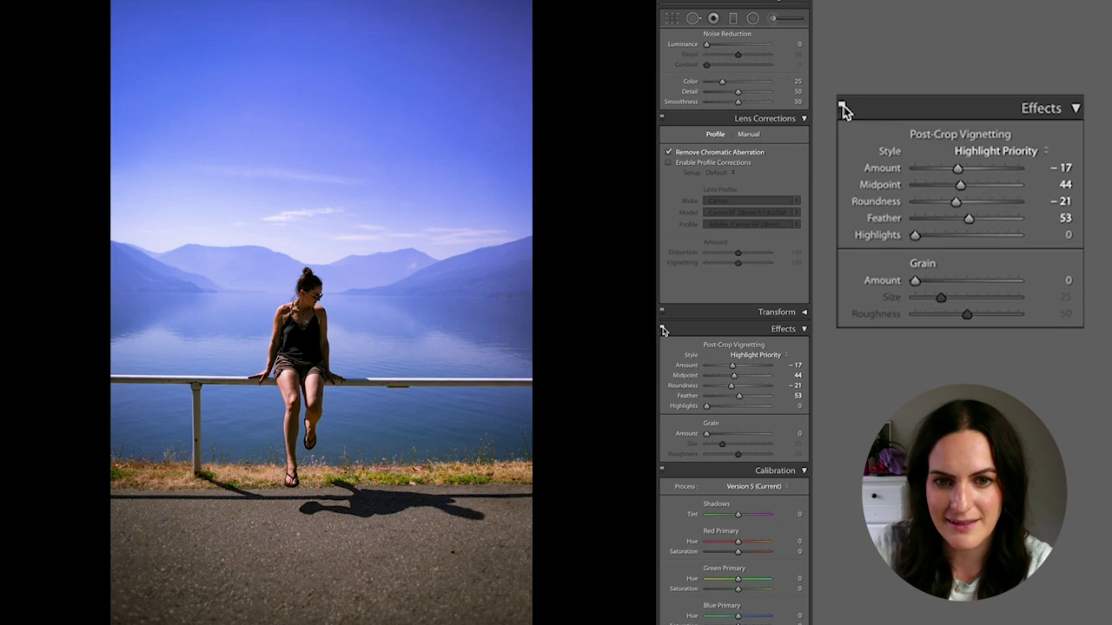
pyautogui.click(662, 330)
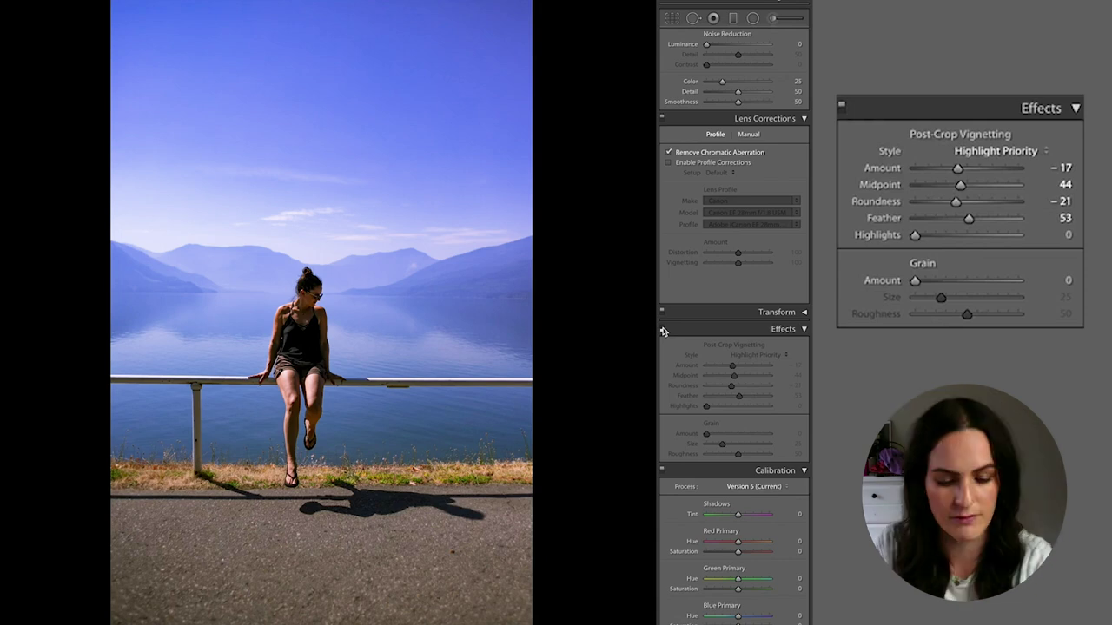
pyautogui.press('\\')
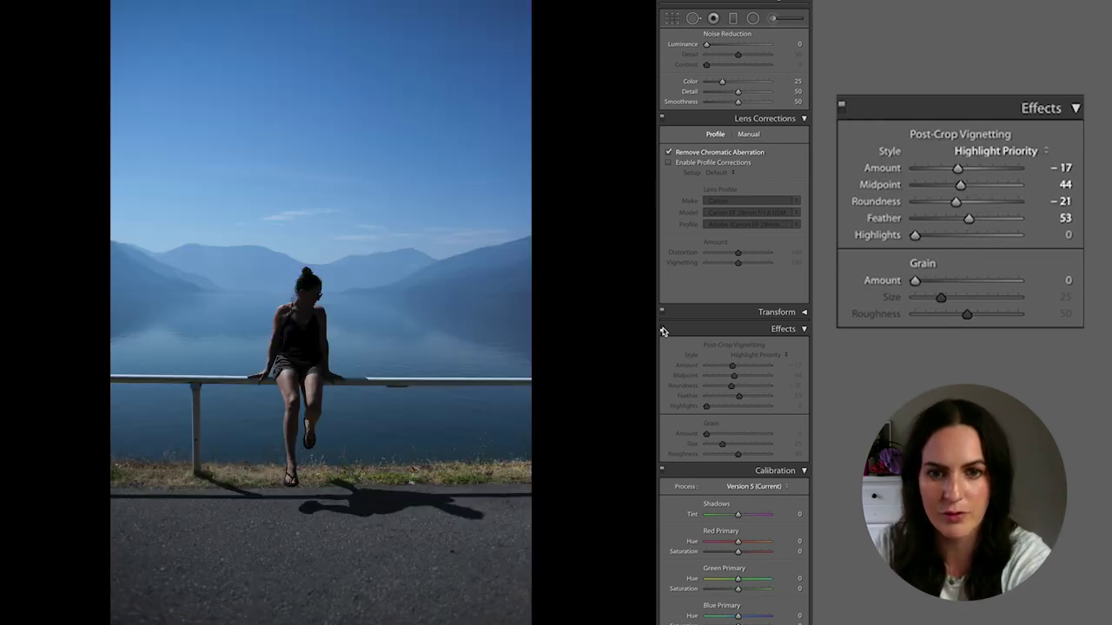
pyautogui.press('\\')
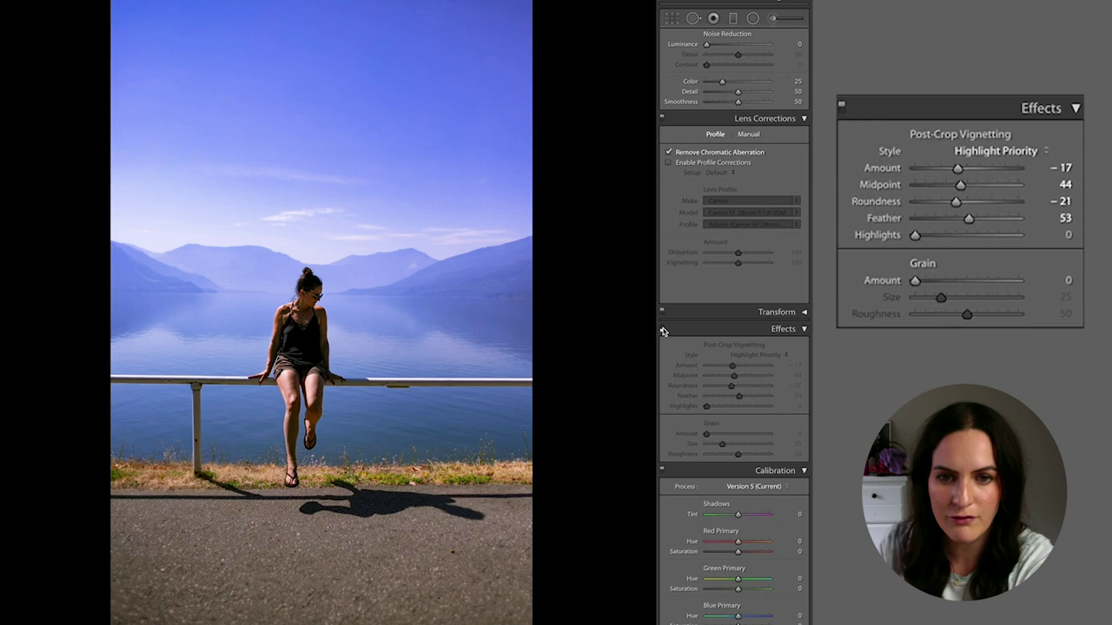
pyautogui.press('\\')
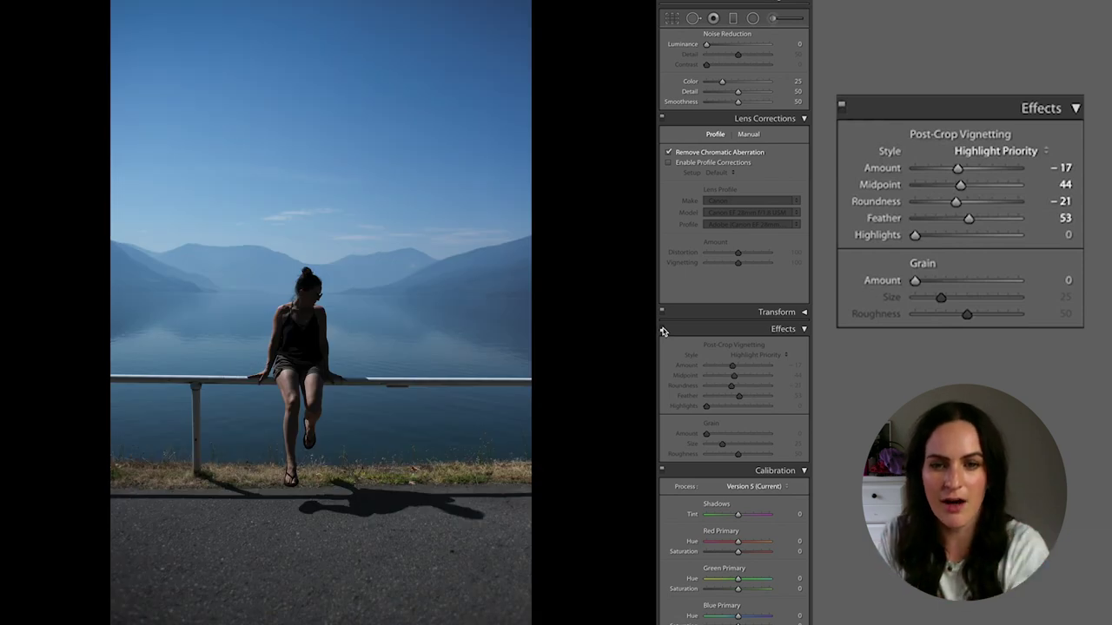